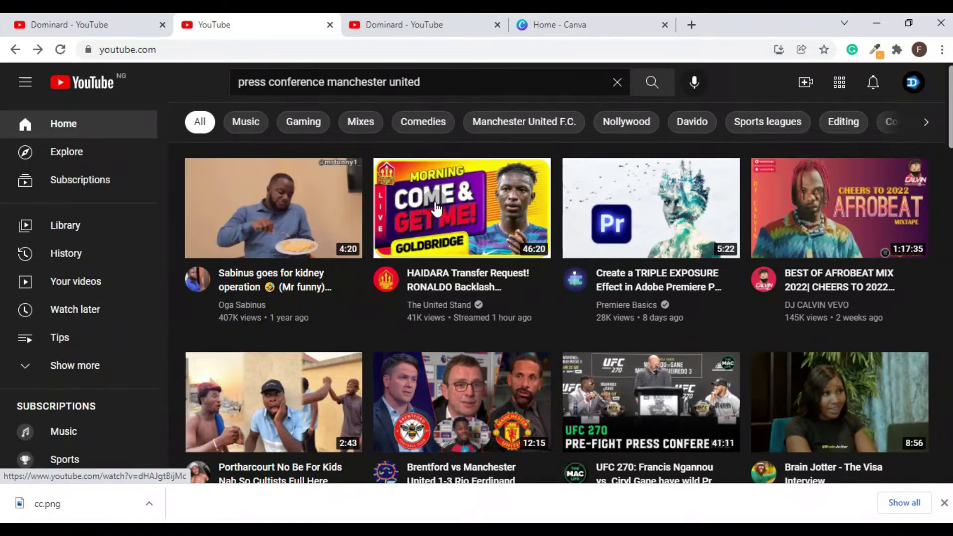
# Examine the video thumbnails on the YouTube home feed and on the Dominard channel page
pyautogui.moveTo(443, 236)
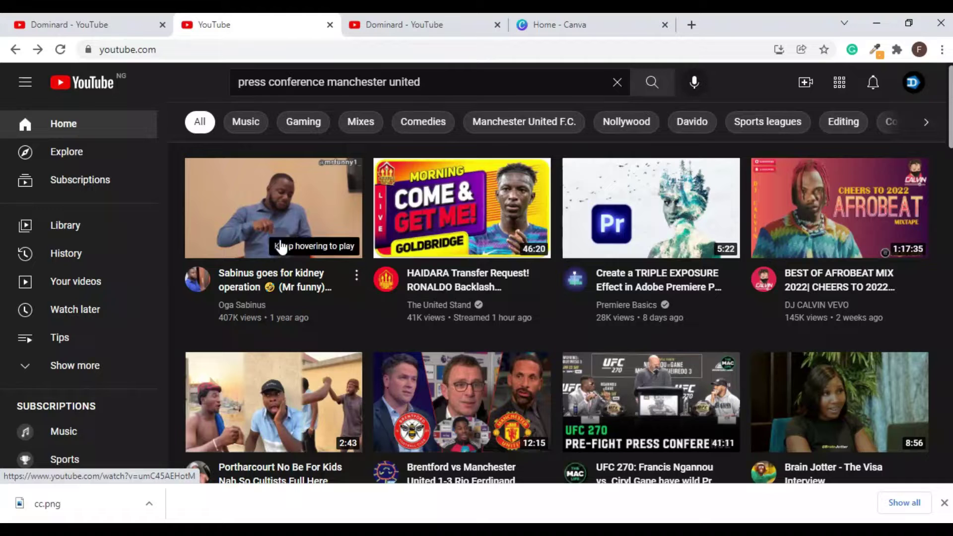
pyautogui.moveTo(268, 221)
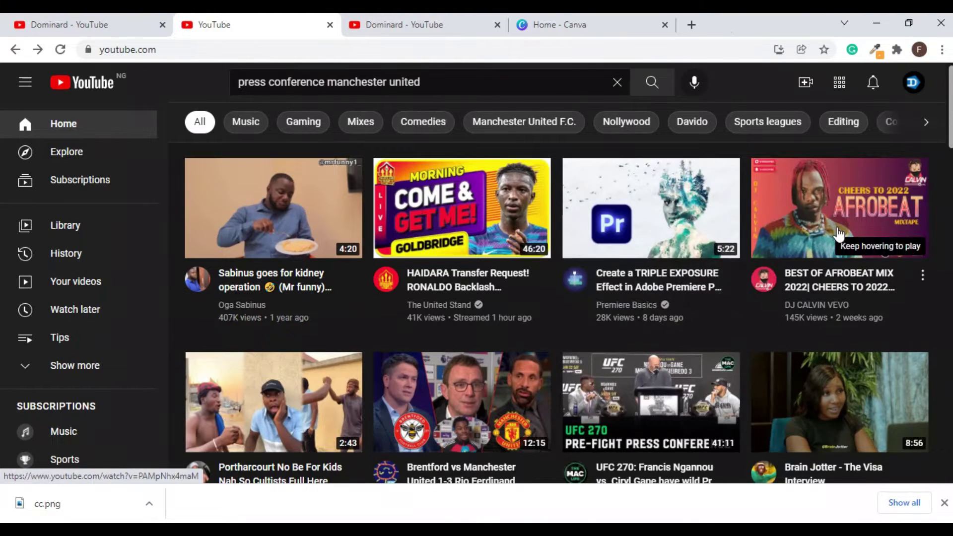
pyautogui.scroll(-3, 838, 233)
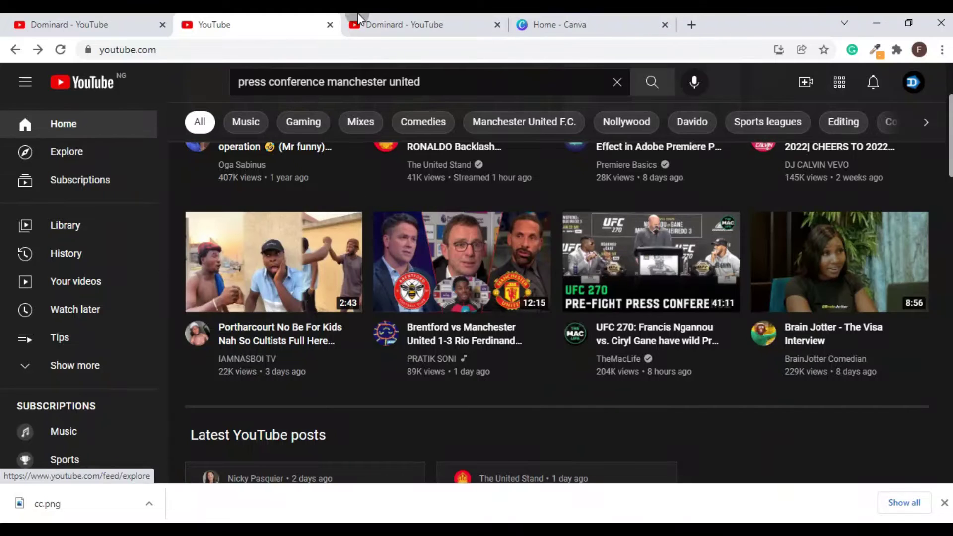
pyautogui.click(383, 19)
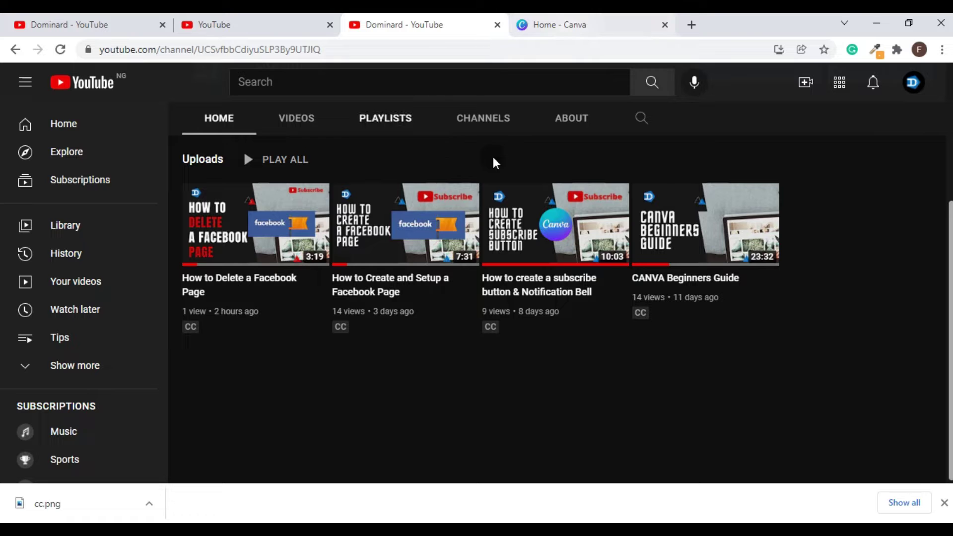
# Switch to Canva and search its templates for "youtube thumbnail"
pyautogui.click(566, 25)
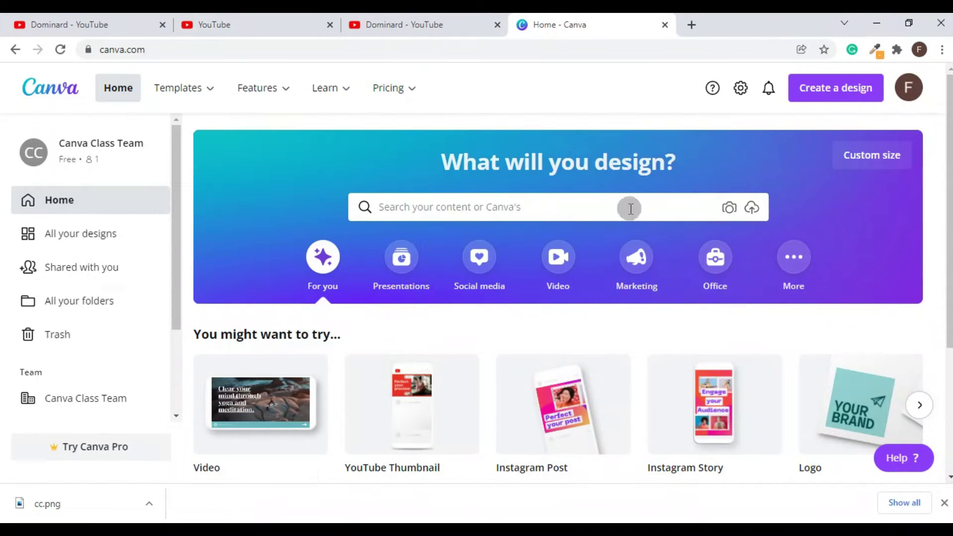
pyautogui.click(386, 213)
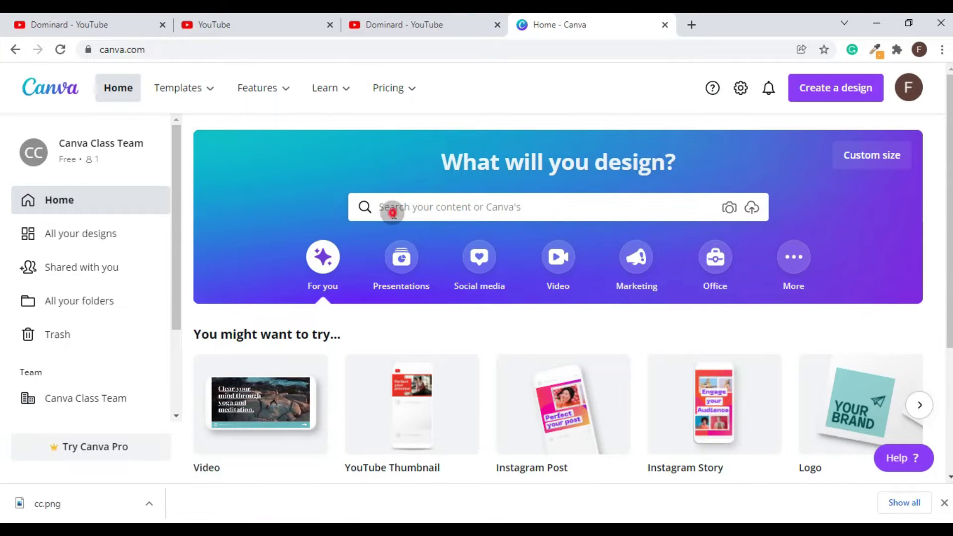
pyautogui.write('youtube thumb')
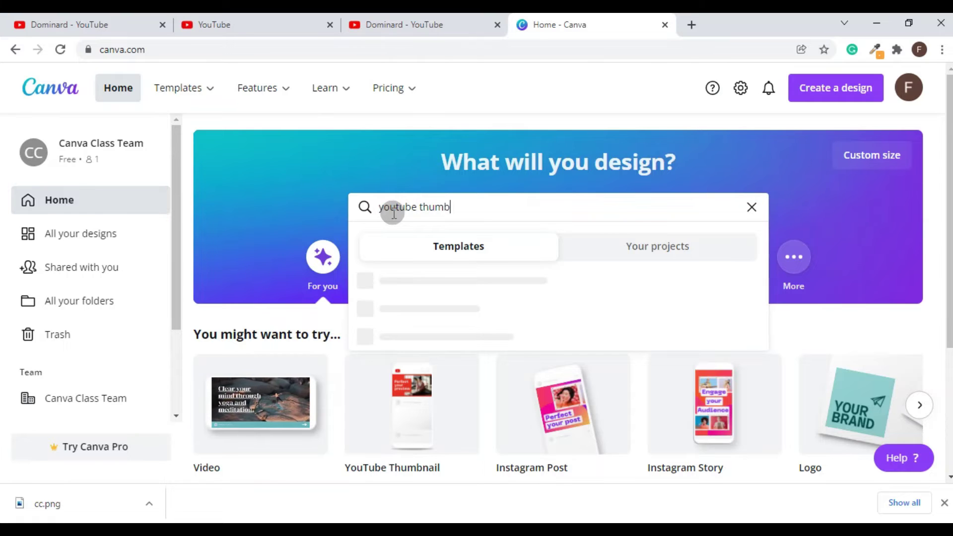
pyautogui.write('nail')
pyautogui.press('Return')
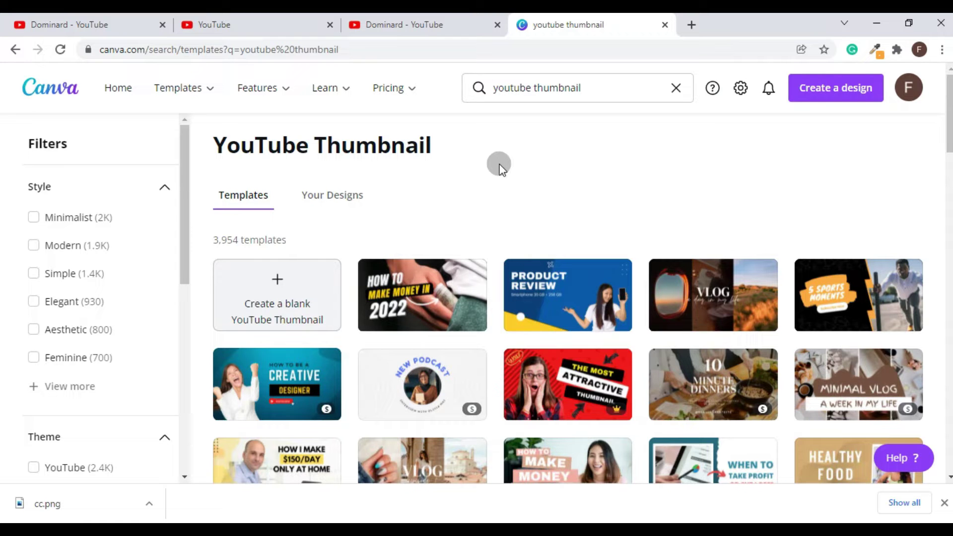
# Browse the thumbnail templates and open the "When to take profit or cut loss?" design for editing
pyautogui.scroll(-4, 901, 325)
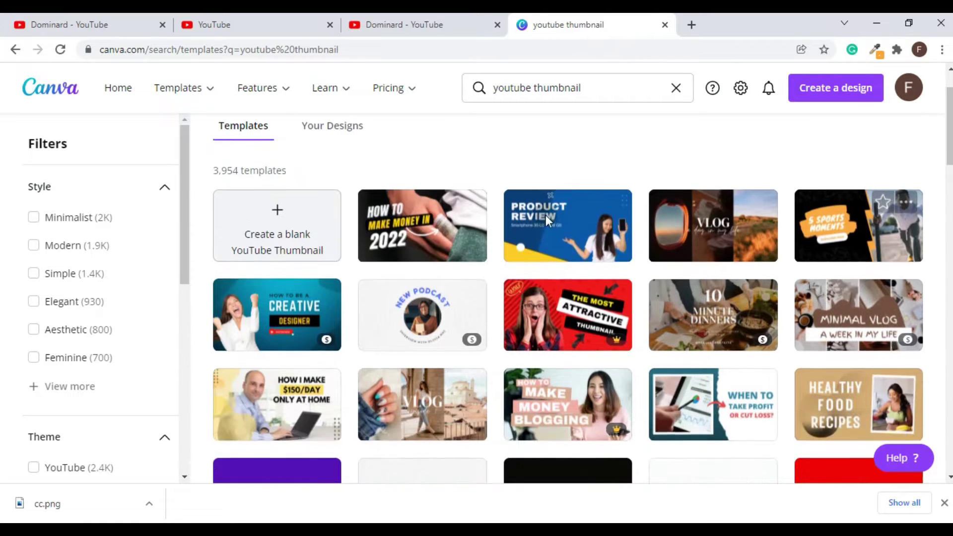
pyautogui.scroll(-6, 301, 249)
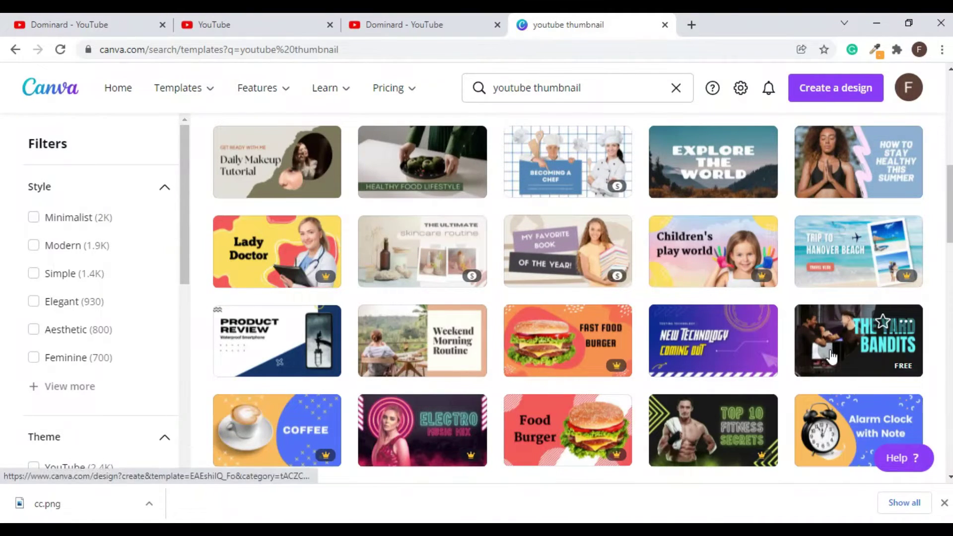
pyautogui.scroll(-3, 581, 380)
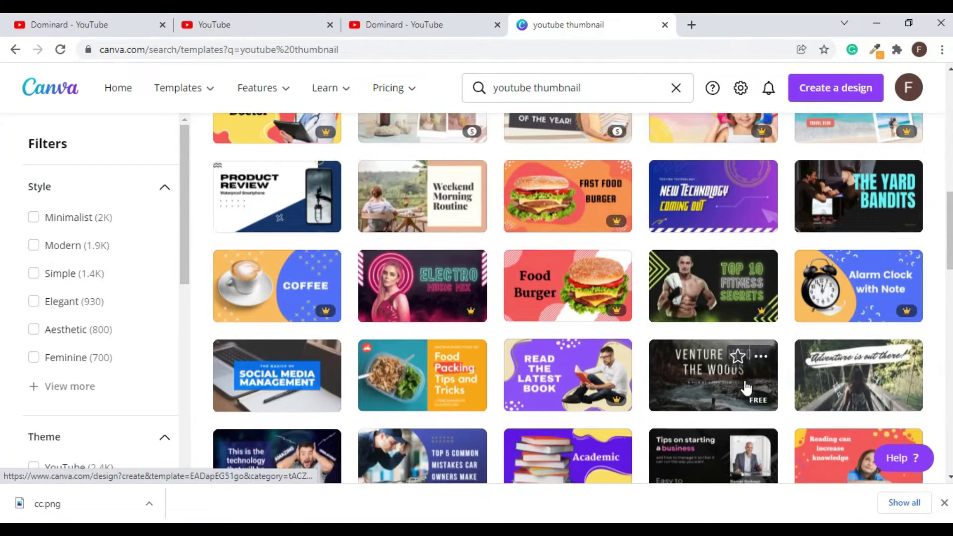
pyautogui.scroll(-5, 664, 340)
pyautogui.scroll(9, 663, 330)
pyautogui.scroll(6, 606, 331)
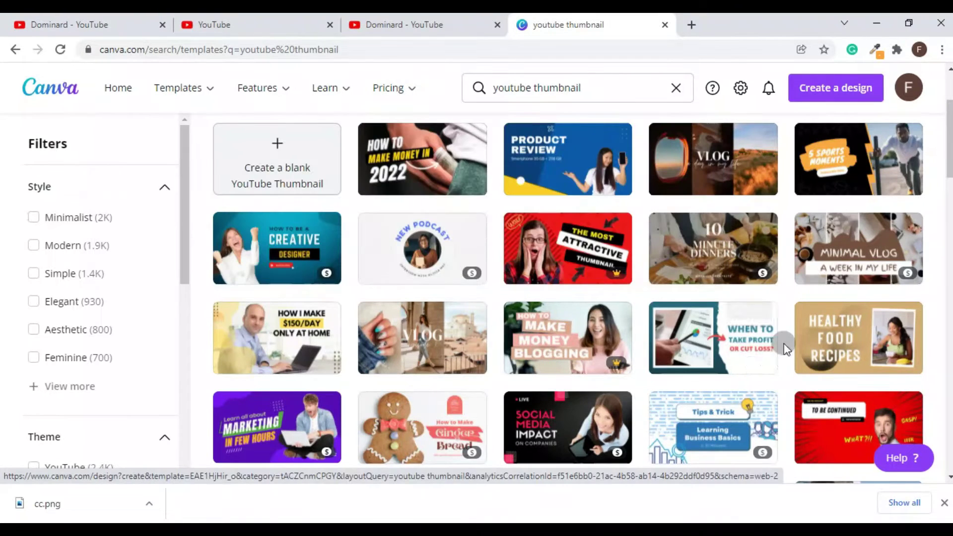
pyautogui.click(707, 349)
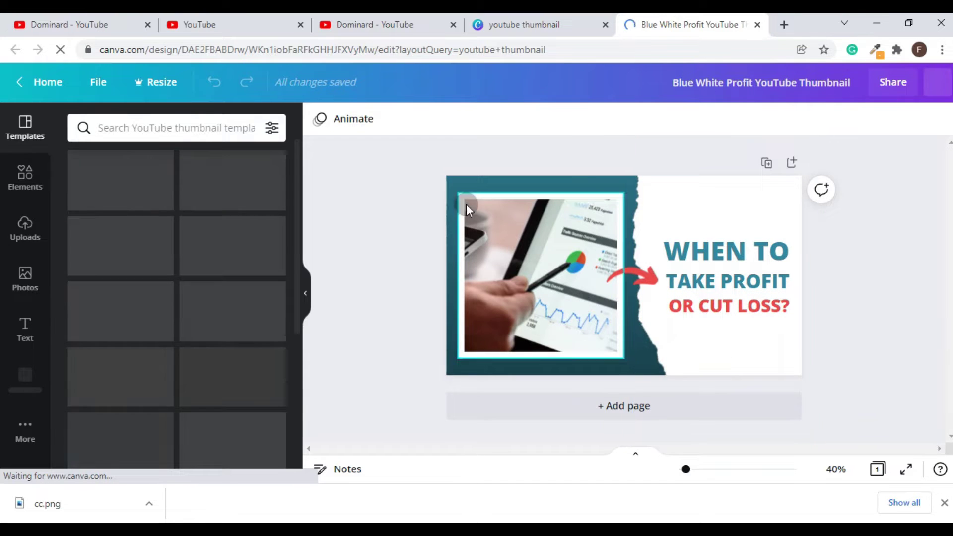
# Shift the framed tablet photo slightly to the left within the thumbnail
pyautogui.moveTo(527, 258)
pyautogui.mouseDown()
pyautogui.moveTo(563, 260)
pyautogui.moveTo(522, 255)
pyautogui.mouseUp()
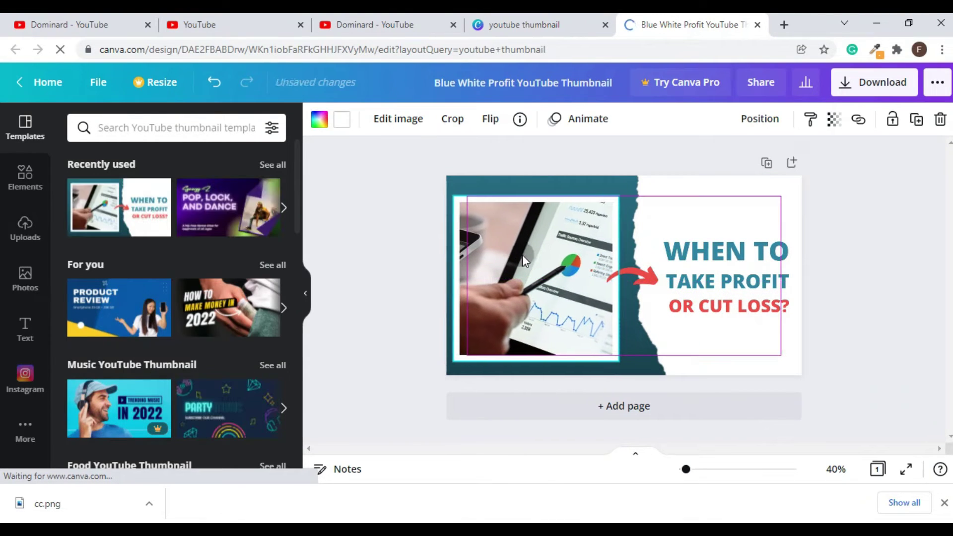
pyautogui.moveTo(685, 207)
pyautogui.mouseDown()
pyautogui.moveTo(742, 207)
pyautogui.moveTo(648, 185)
pyautogui.moveTo(676, 249)
pyautogui.moveTo(678, 336)
pyautogui.moveTo(693, 193)
pyautogui.moveTo(708, 189)
pyautogui.moveTo(678, 190)
pyautogui.moveTo(696, 195)
pyautogui.mouseUp()
pyautogui.click(908, 291)
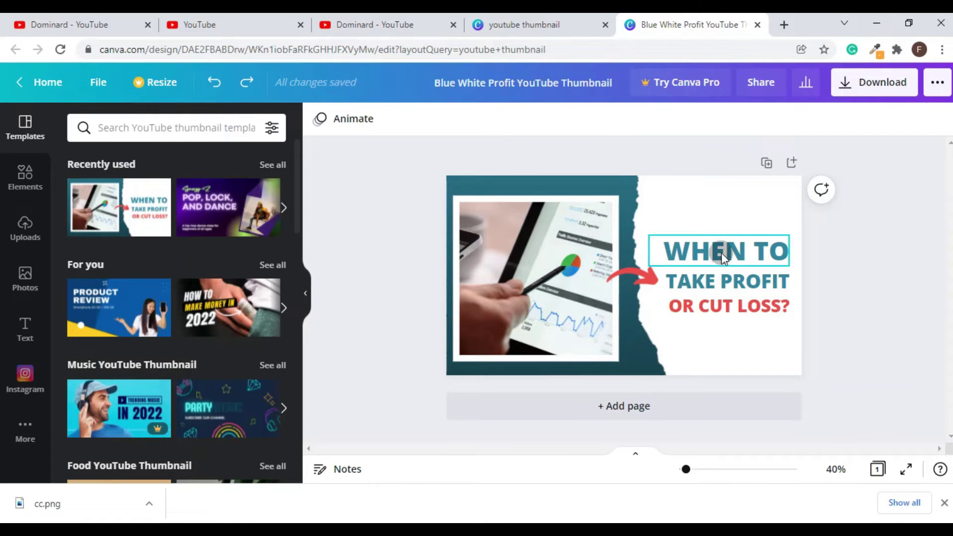
# Delete the tablet photo together with its frame from the thumbnail
pyautogui.click(537, 290)
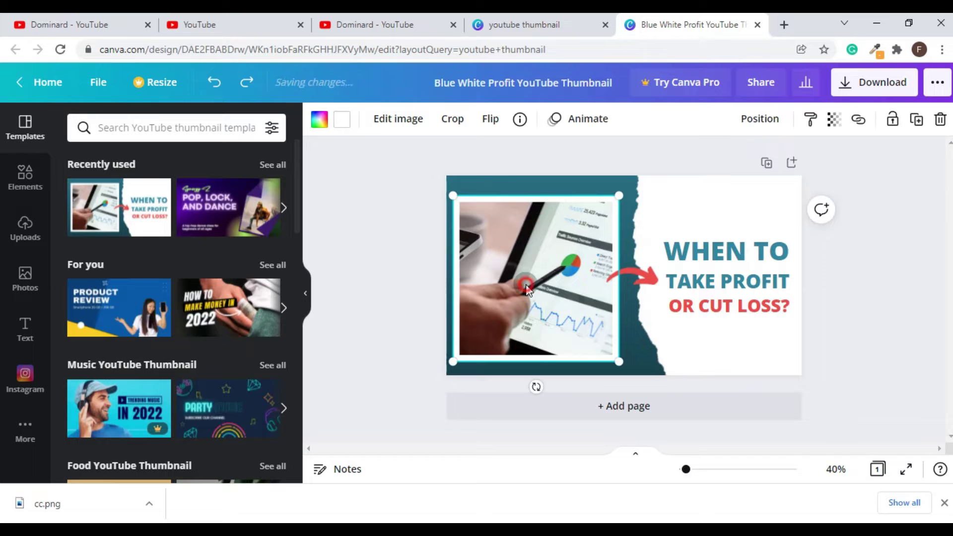
pyautogui.press('Delete')
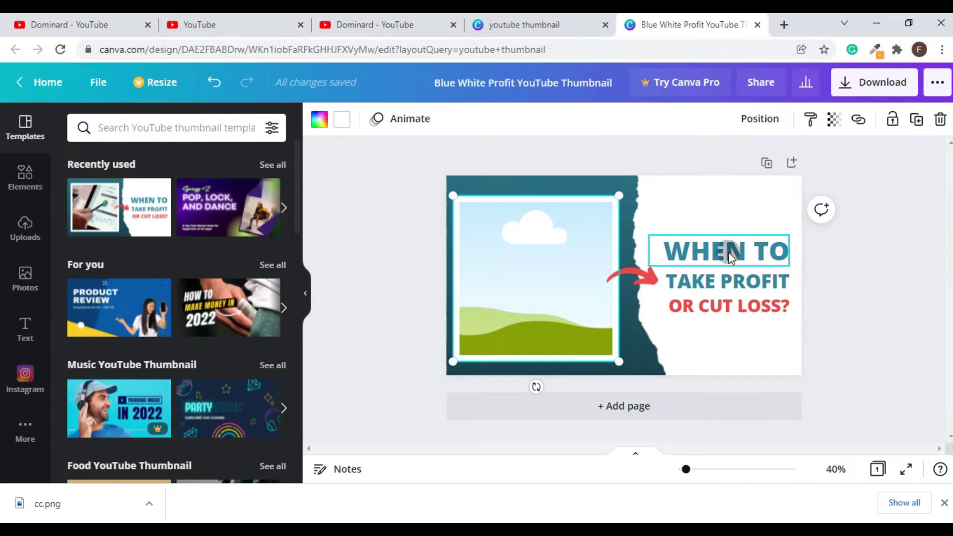
pyautogui.click(593, 249)
pyautogui.press('Delete')
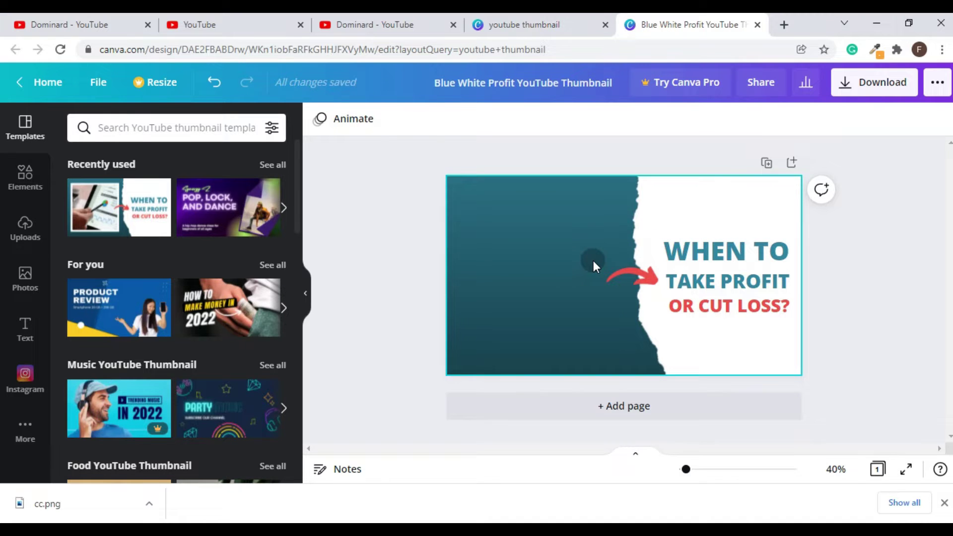
# Change the teal part of the torn-paper background to black
pyautogui.click(581, 252)
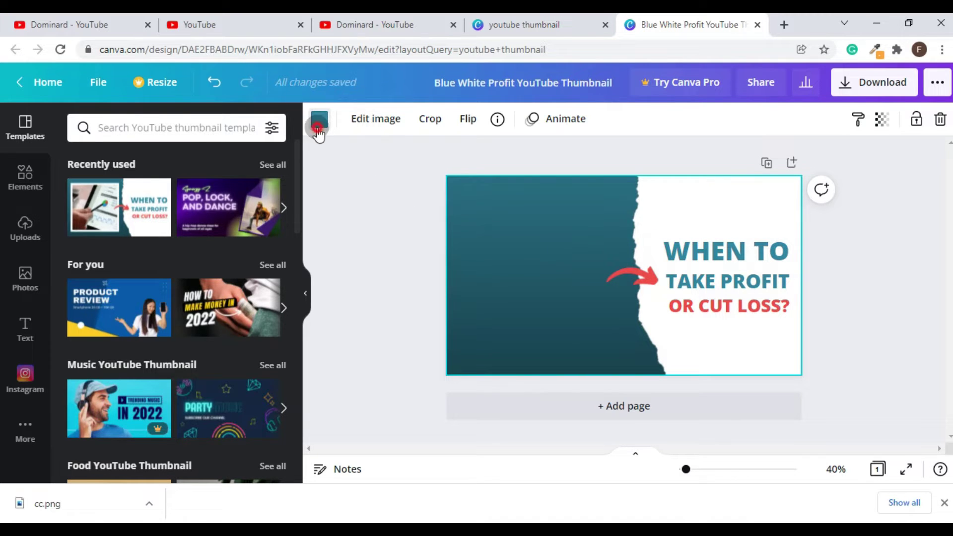
pyautogui.click(319, 119)
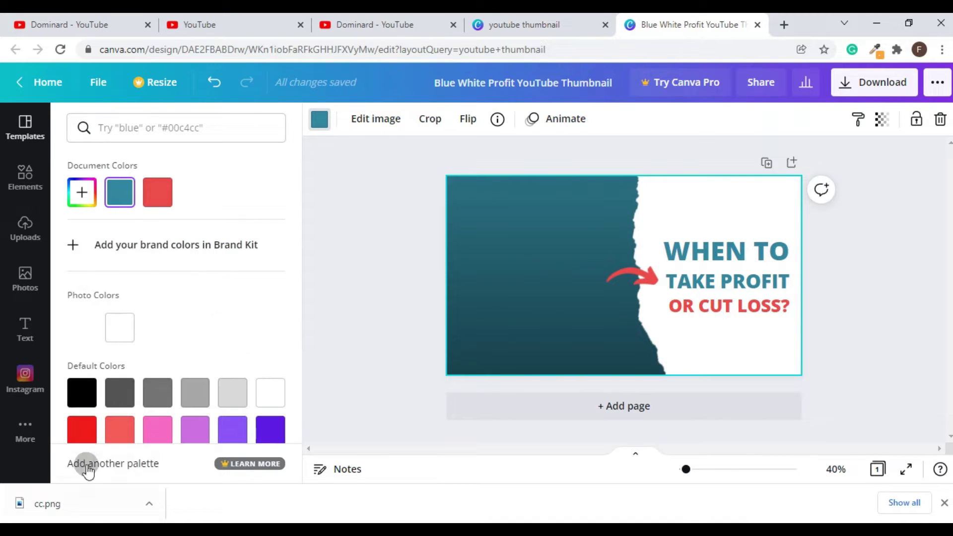
pyautogui.click(82, 392)
pyautogui.click(400, 245)
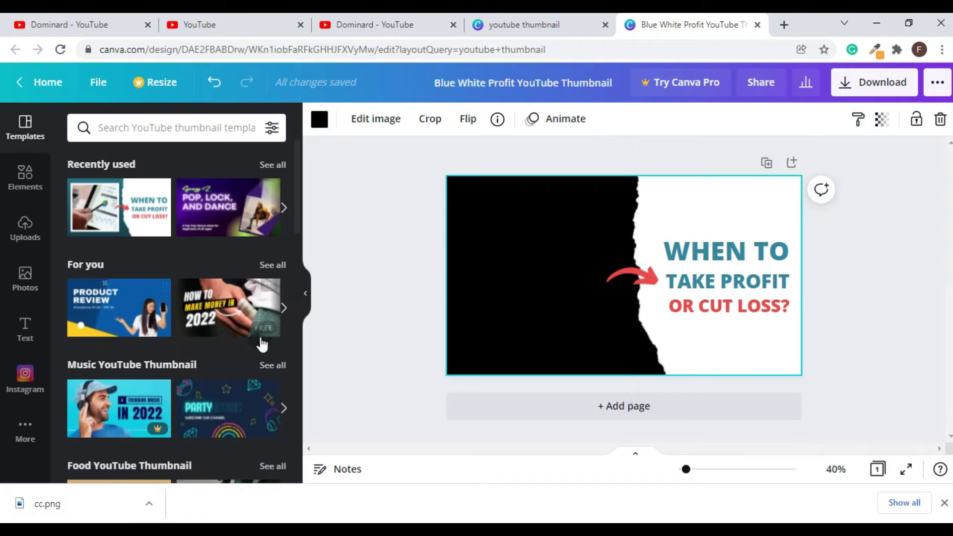
# Search the design elements for "youtube"
pyautogui.click(25, 229)
pyautogui.click(46, 169)
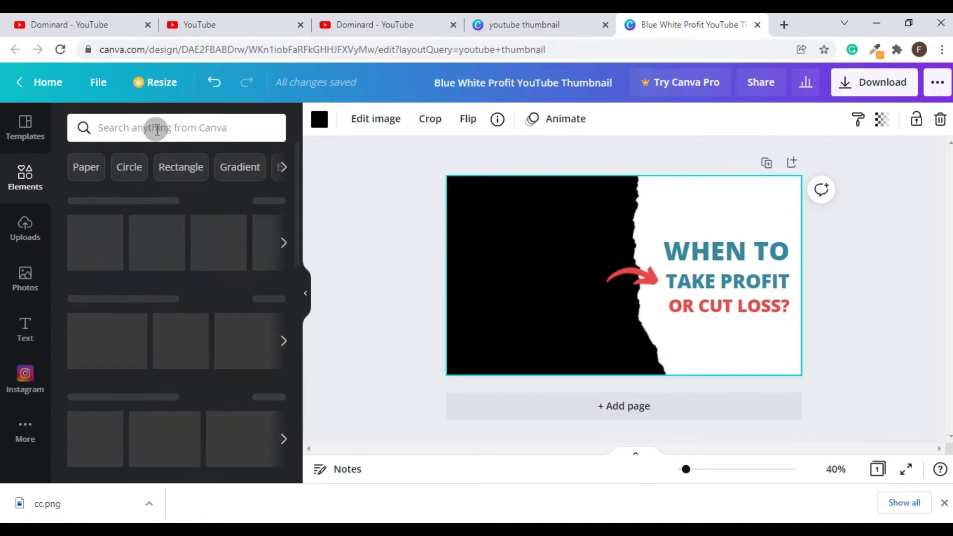
pyautogui.click(155, 129)
pyautogui.write('you')
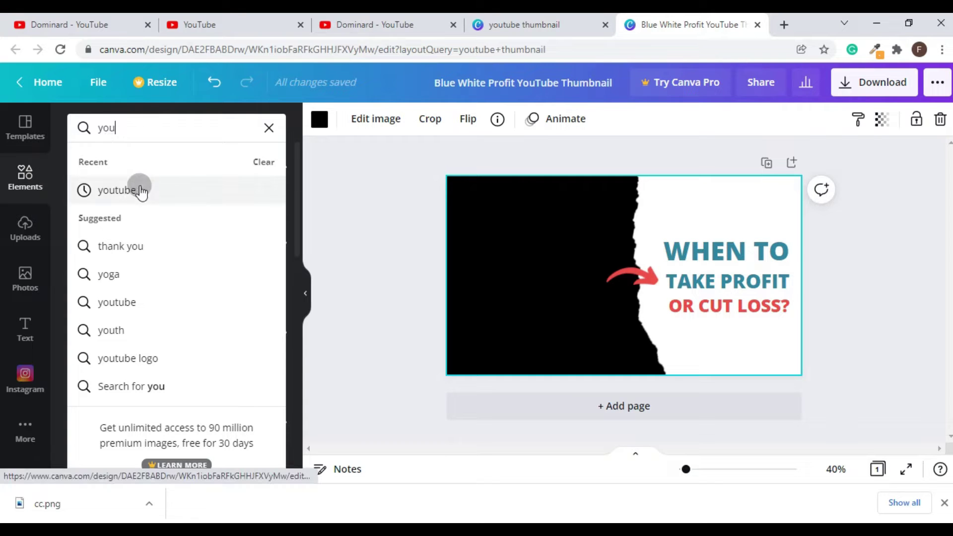
pyautogui.press('BackSpace')
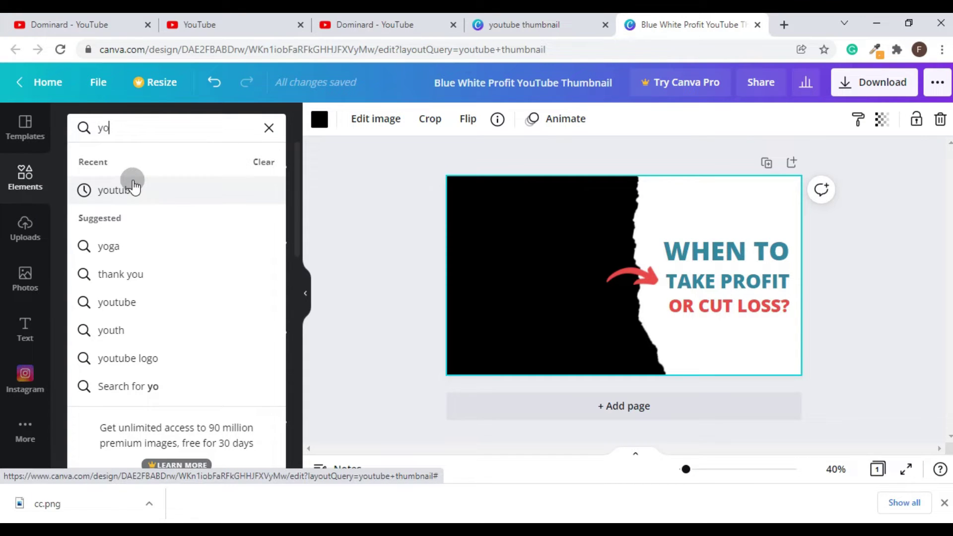
pyautogui.write('o')
pyautogui.press('BackSpace')
pyautogui.click(120, 184)
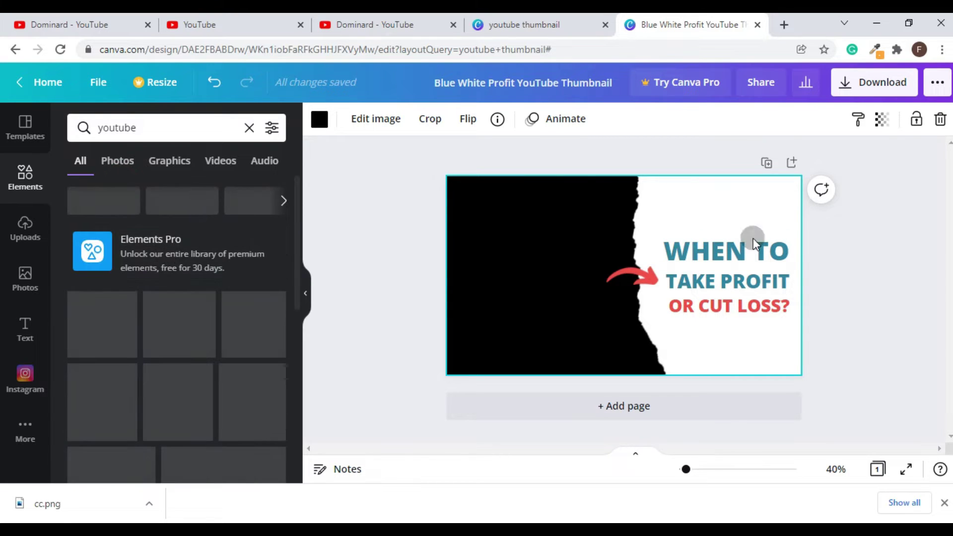
# Add the large dark-red YouTube play-button graphic and place it, much smaller, near the left edge of the black area
pyautogui.moveTo(269, 383)
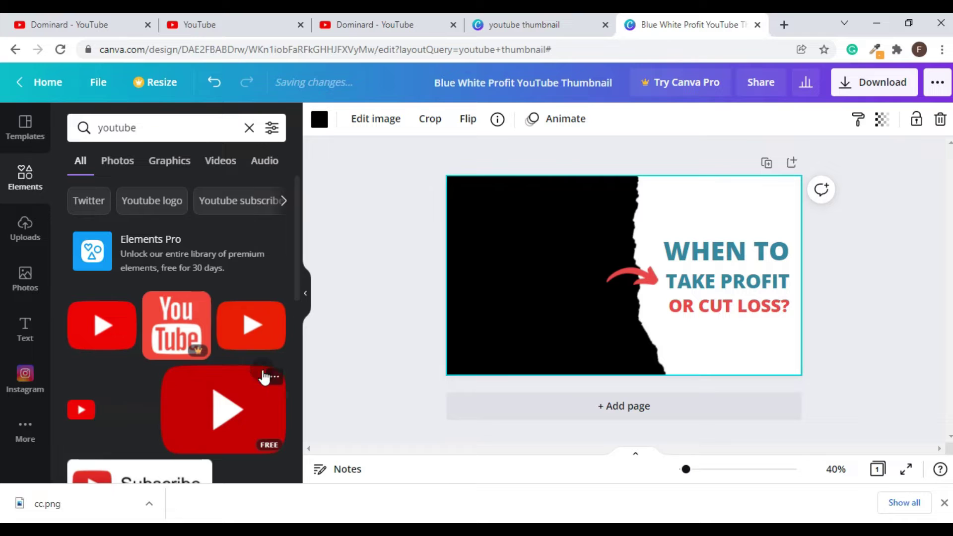
pyautogui.moveTo(202, 357)
pyautogui.scroll(-2, 159, 362)
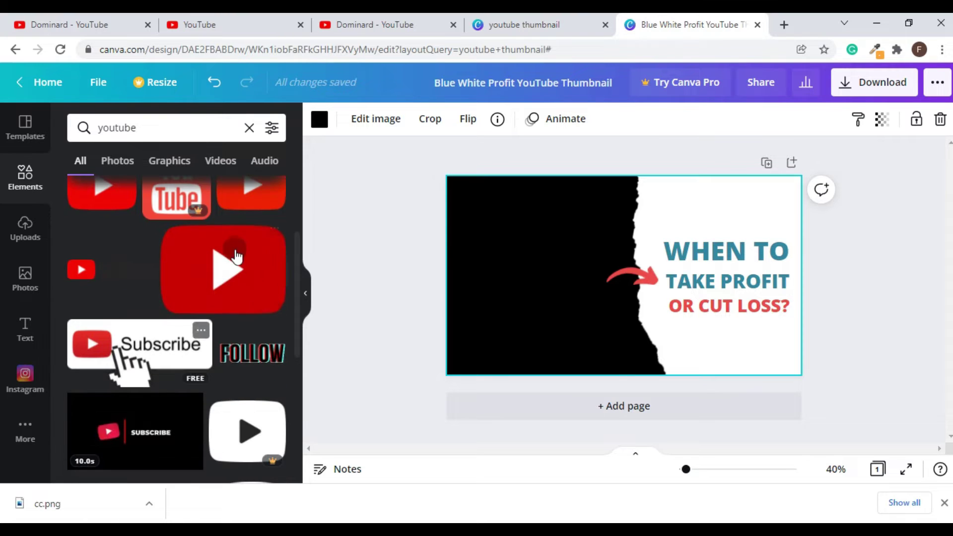
pyautogui.click(221, 268)
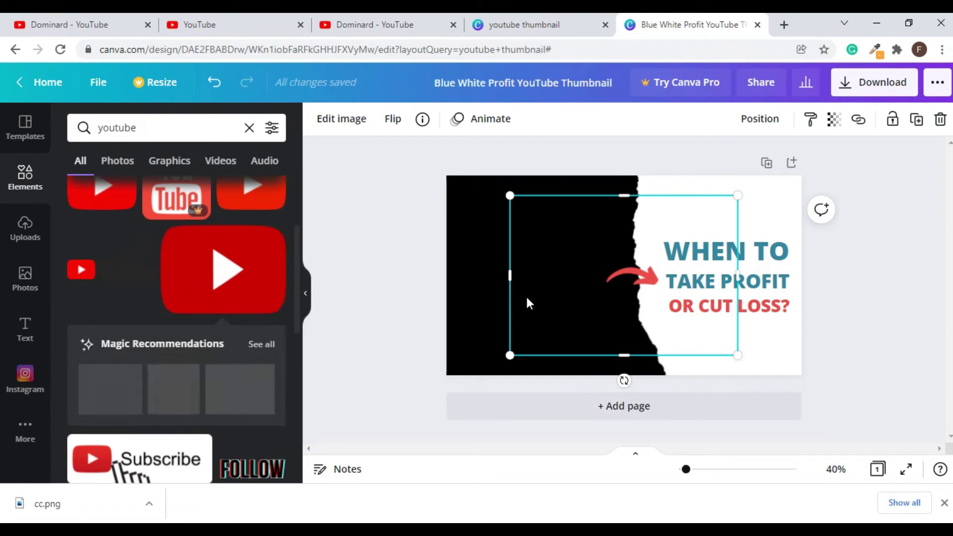
pyautogui.moveTo(737, 195); pyautogui.dragTo(521, 296)
pyautogui.moveTo(539, 255); pyautogui.dragTo(516, 247)
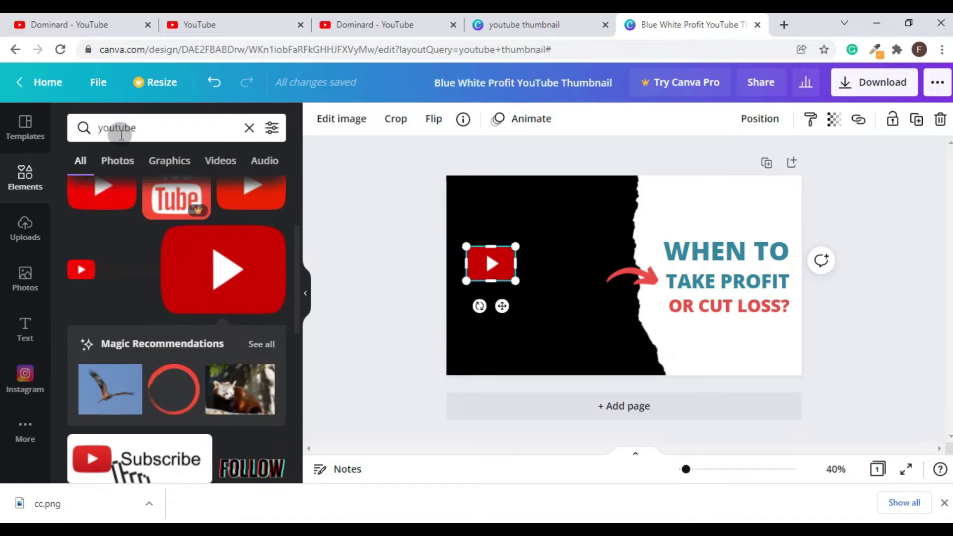
pyautogui.scroll(2, 68, 308)
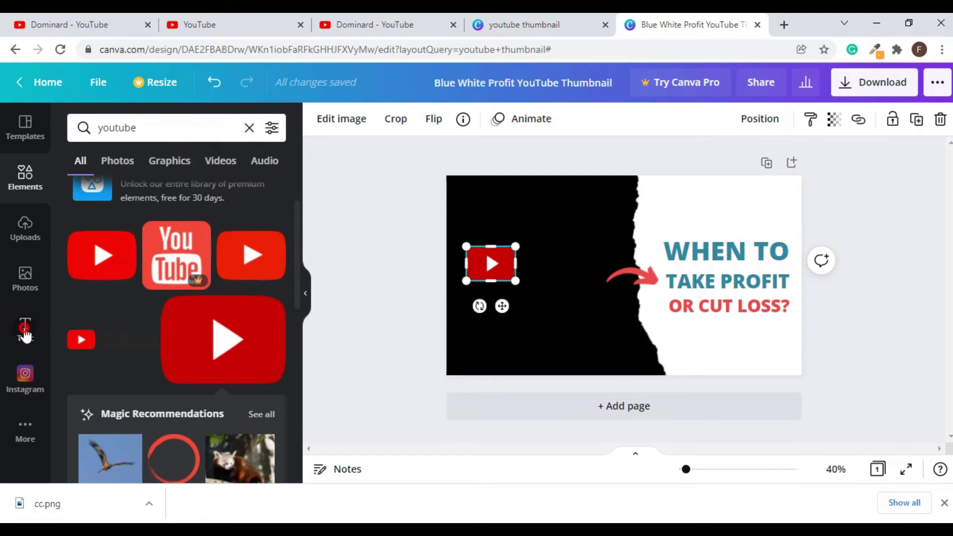
# Add a heading reading "CC", enlarge it to about 81 and place it directly below the YouTube play button
pyautogui.click(26, 336)
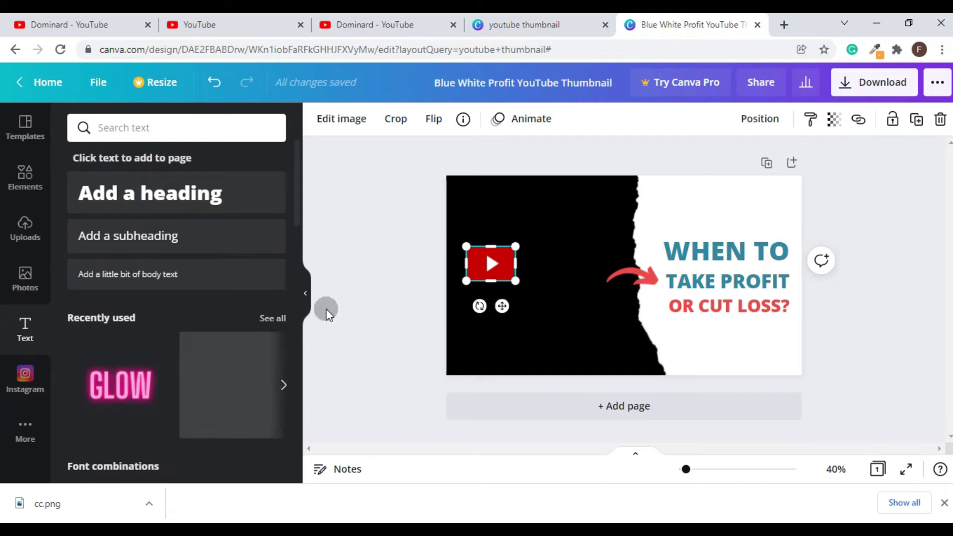
pyautogui.click(158, 196)
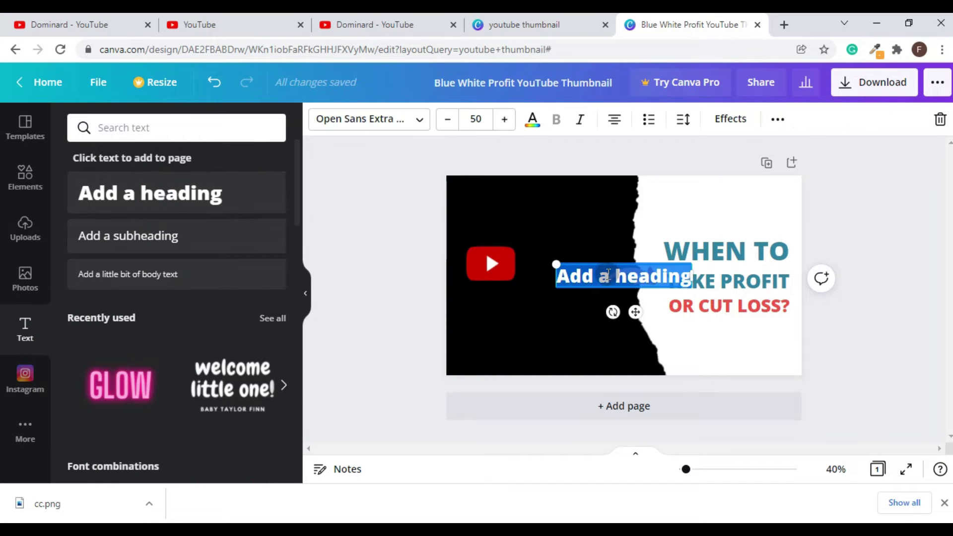
pyautogui.press('BackSpace')
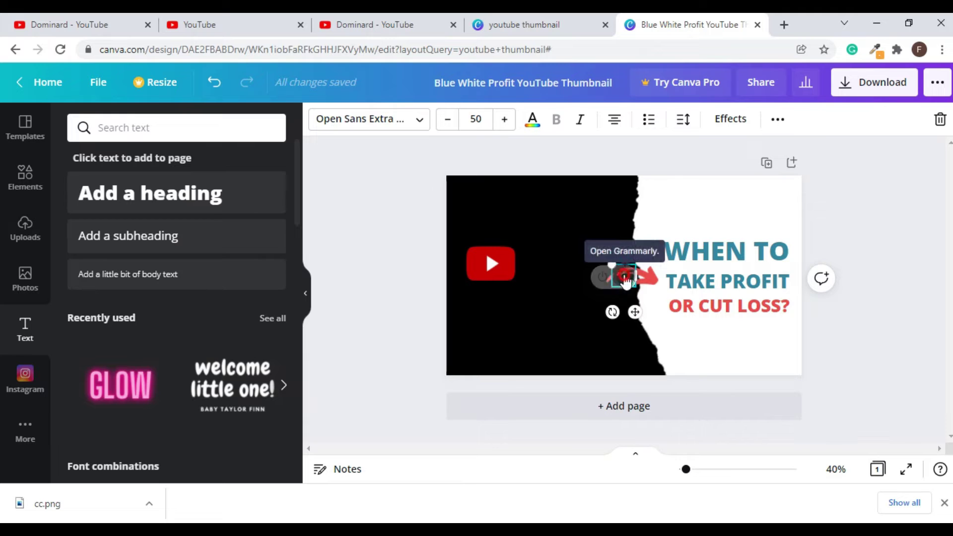
pyautogui.click(621, 273)
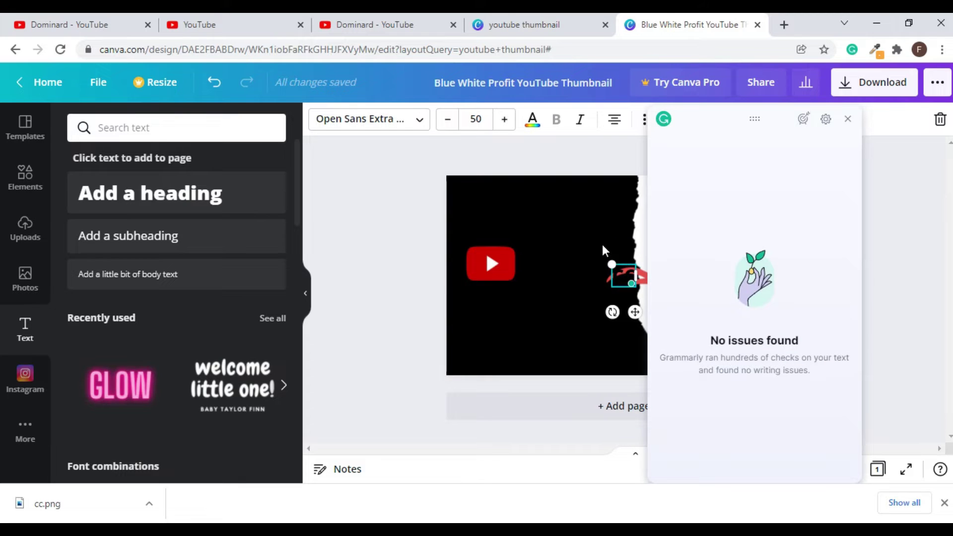
pyautogui.moveTo(613, 265); pyautogui.dragTo(484, 306)
pyautogui.click(888, 265)
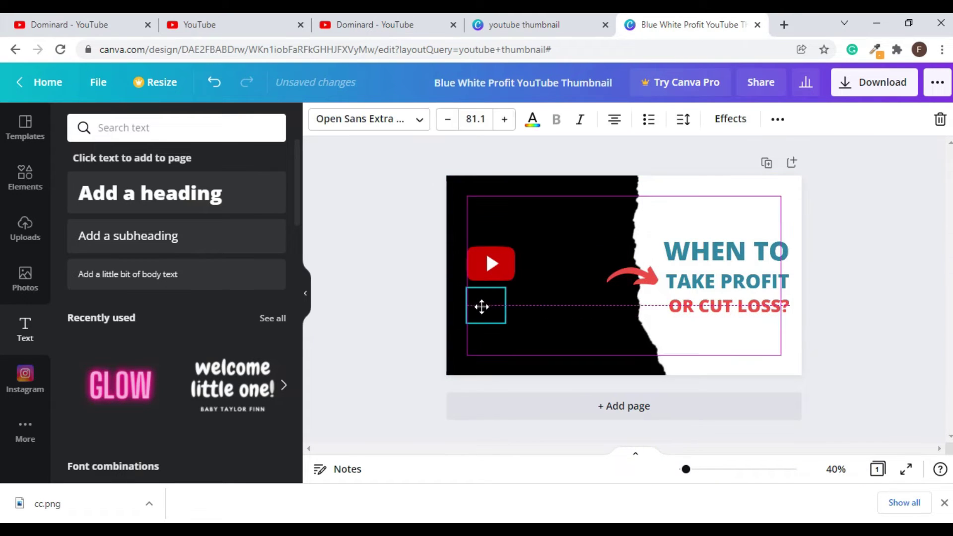
pyautogui.moveTo(451, 182); pyautogui.dragTo(401, 202)
# Change the colour of the "CC" heading to the dark red of the play-button graphic
pyautogui.click(473, 305)
pyautogui.click(478, 304)
pyautogui.doubleClick(478, 305)
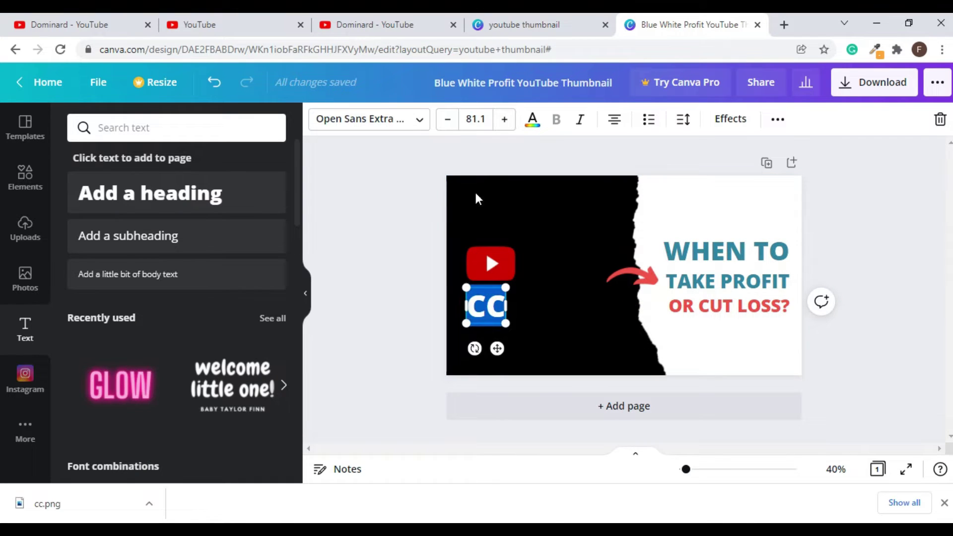
pyautogui.click(528, 132)
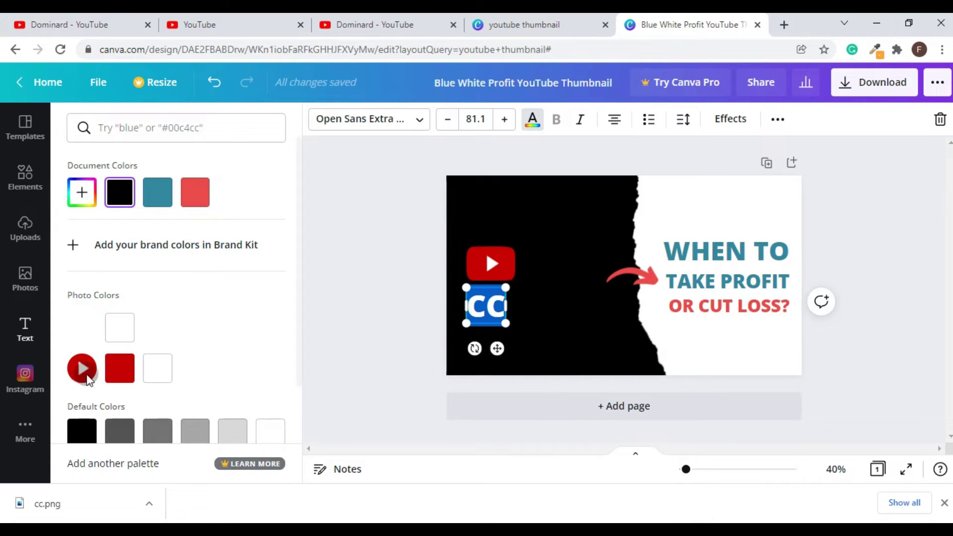
pyautogui.click(119, 368)
pyautogui.click(937, 329)
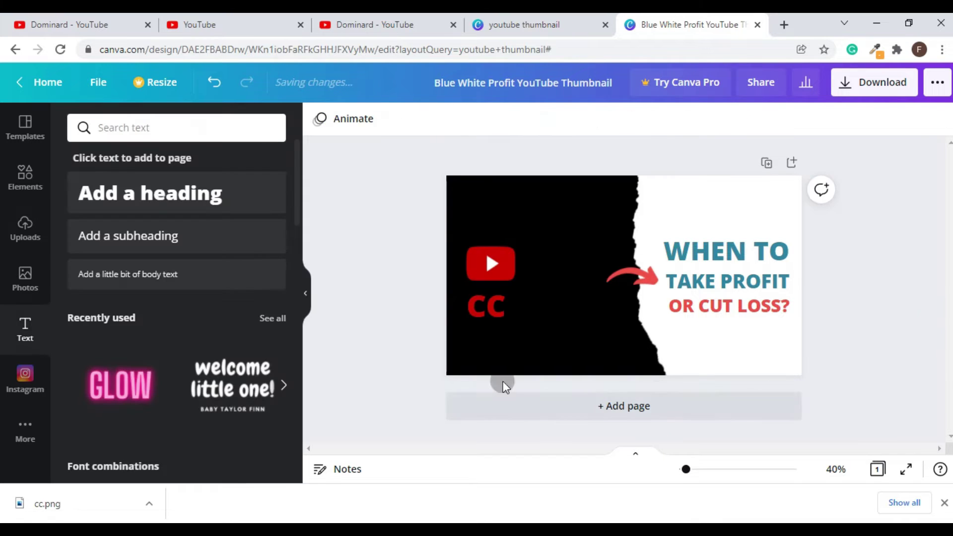
# Shift the "CC" text towards the middle of the black area and paste a copy of it
pyautogui.moveTo(484, 310); pyautogui.dragTo(580, 330)
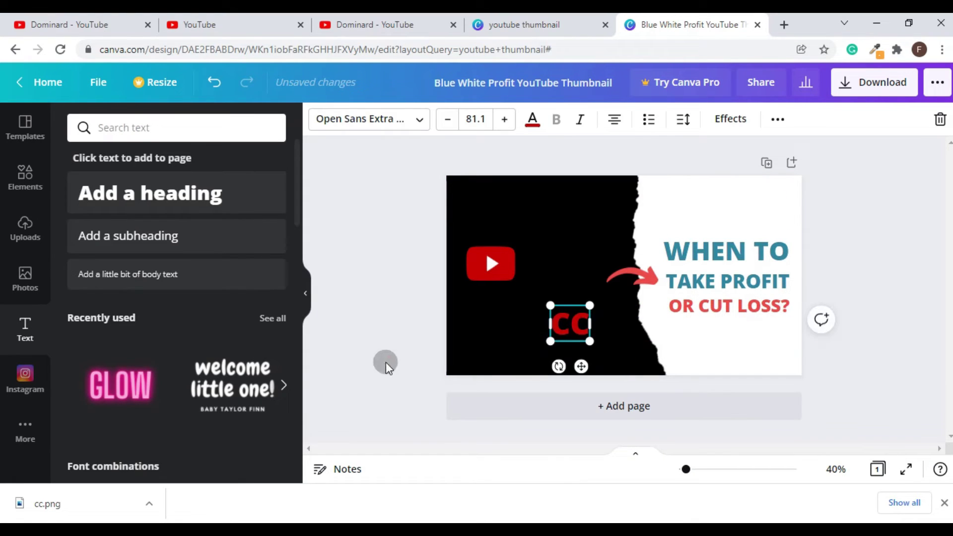
pyautogui.click(364, 343)
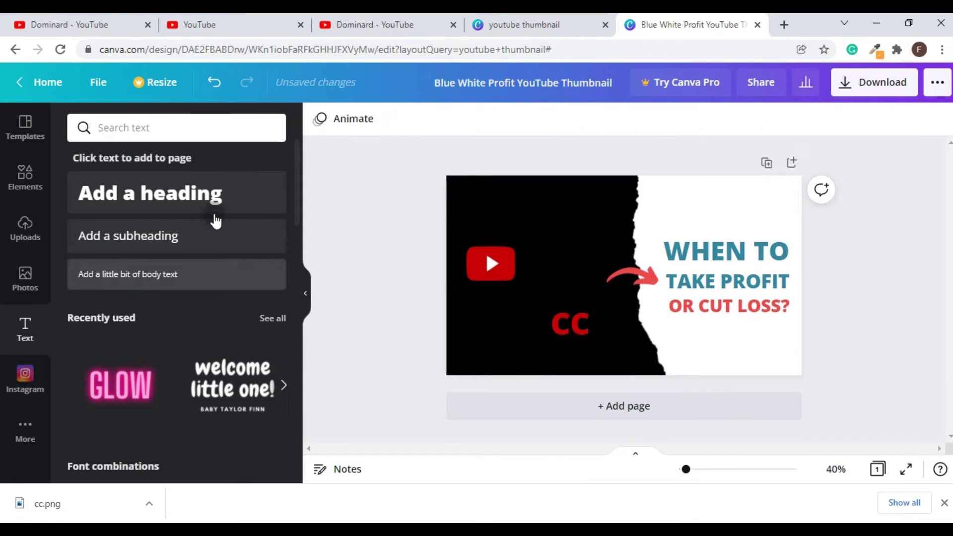
pyautogui.click(568, 322)
pyautogui.rightClick(568, 323)
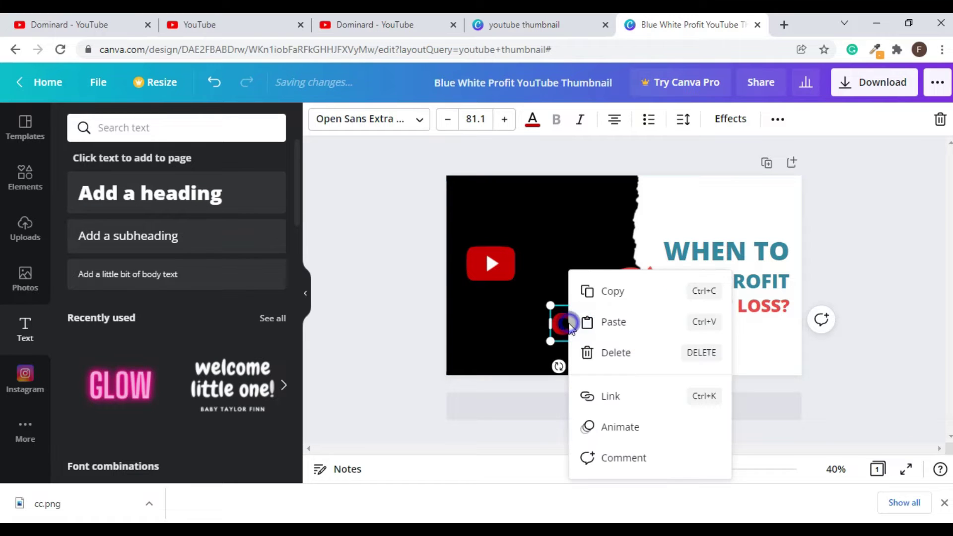
pyautogui.click(628, 290)
pyautogui.rightClick(565, 257)
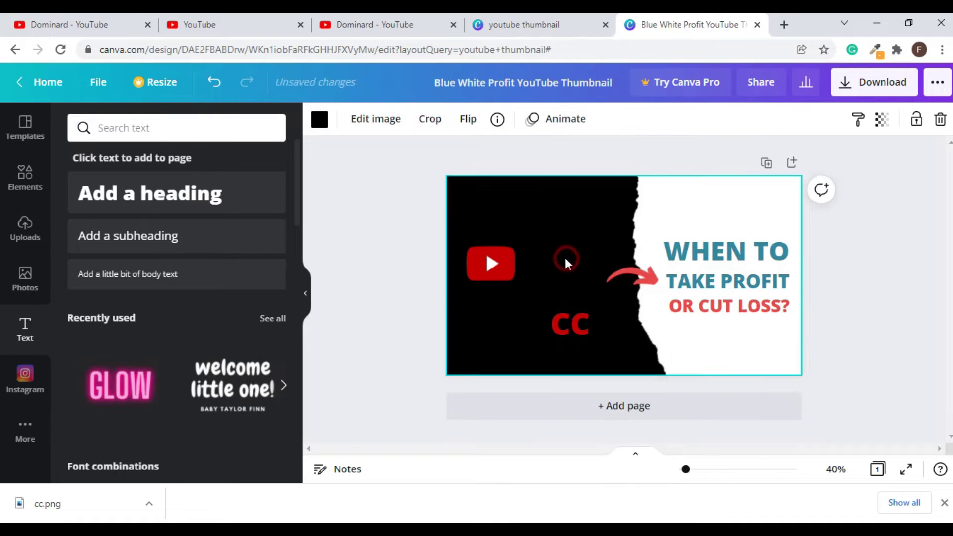
pyautogui.click(607, 308)
# Place the copied text below the play button, retype it as "YouTUbe" and fit it on one line at about size 50
pyautogui.moveTo(579, 329); pyautogui.dragTo(495, 309)
pyautogui.doubleClick(495, 309)
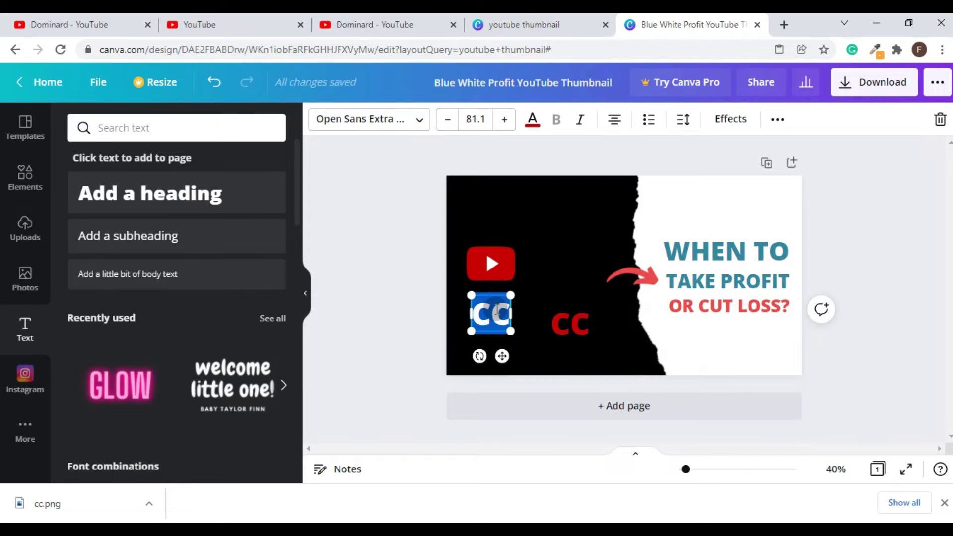
pyautogui.write('Yo')
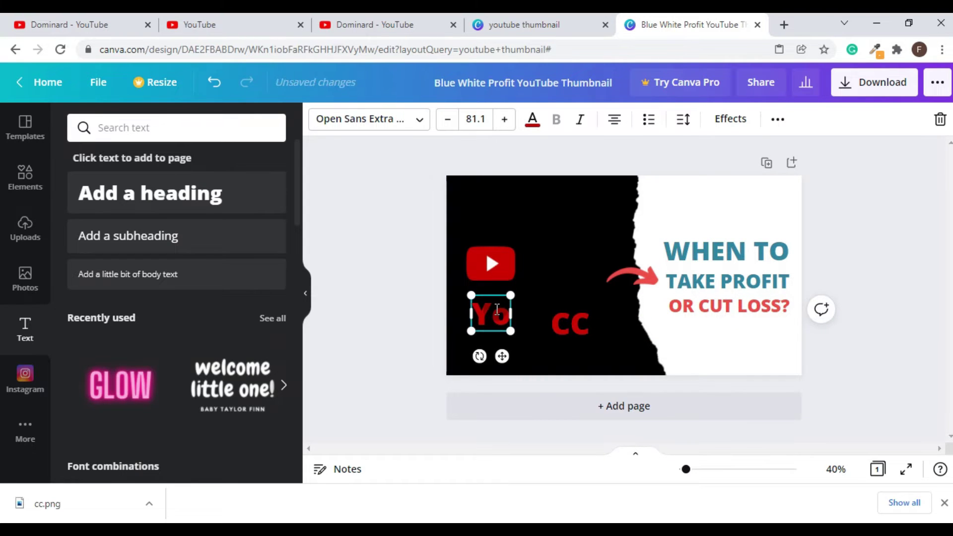
pyautogui.write('uTUbe')
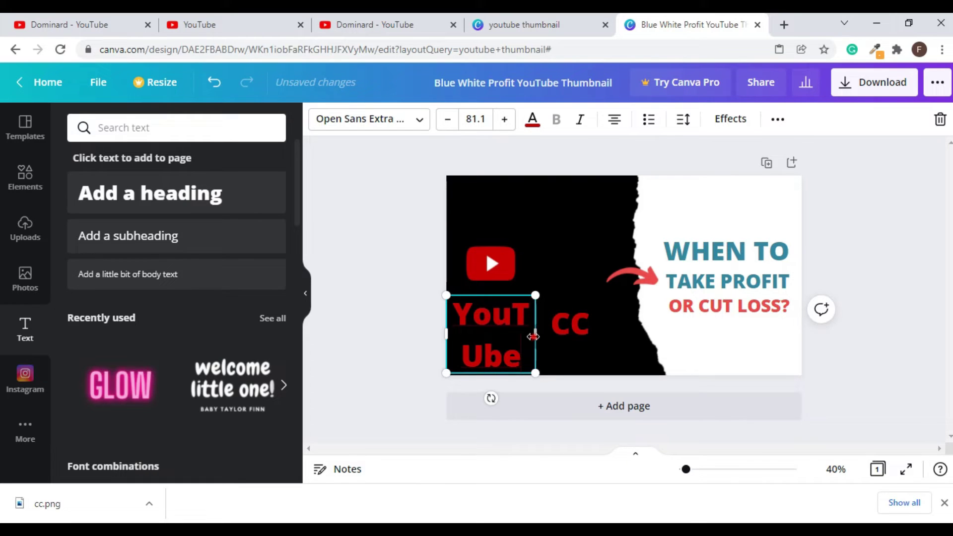
pyautogui.moveTo(533, 336); pyautogui.dragTo(617, 329)
pyautogui.moveTo(625, 295); pyautogui.dragTo(557, 309)
# Correct the capital U in the middle of the "YouTUbe" text so it reads "YouTube"
pyautogui.doubleClick(525, 320)
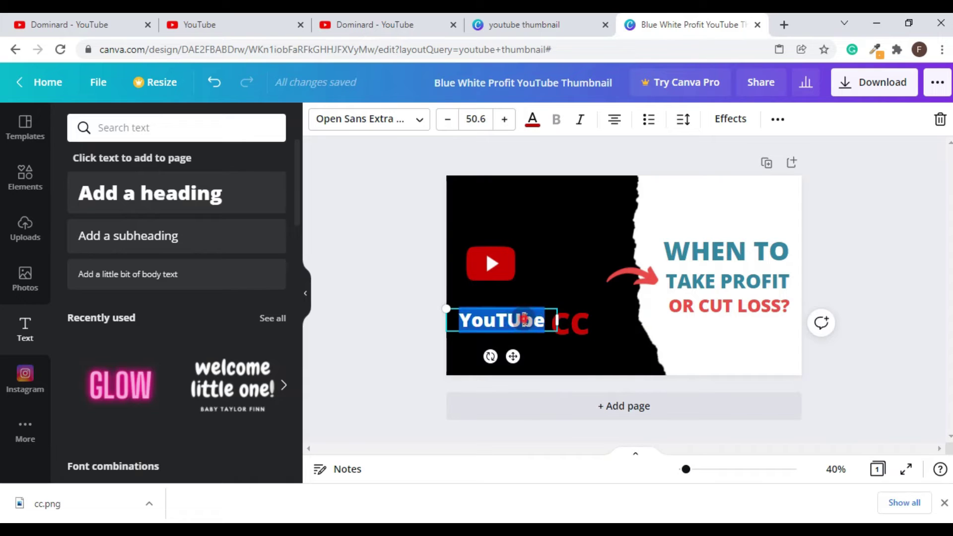
pyautogui.click(525, 319)
pyautogui.press('BackSpace')
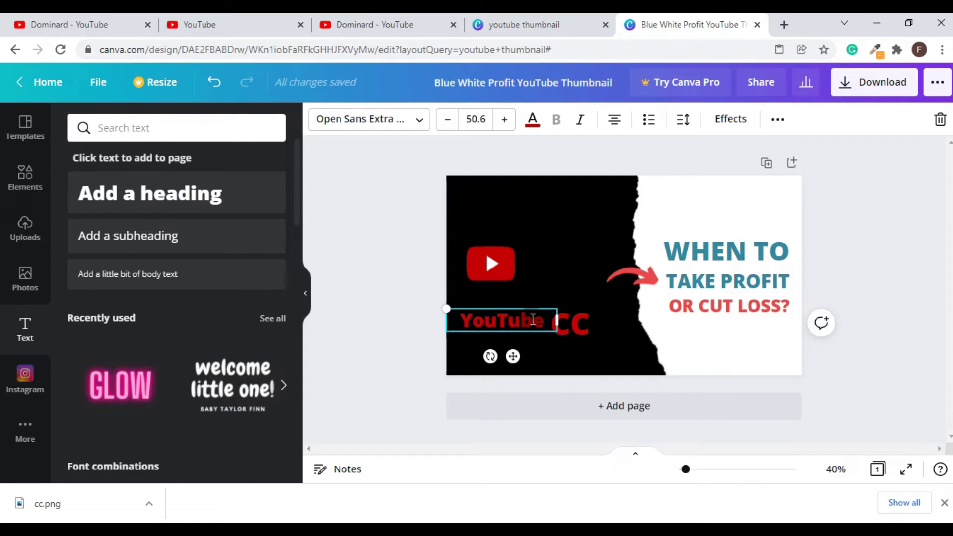
# Nudge the "YouTube" text down slightly, shrink "CC" to 58 and place it directly beside the word
pyautogui.click(791, 372)
pyautogui.moveTo(511, 319); pyautogui.dragTo(512, 319)
pyautogui.click(854, 343)
pyautogui.click(586, 326)
pyautogui.moveTo(594, 305); pyautogui.dragTo(562, 324)
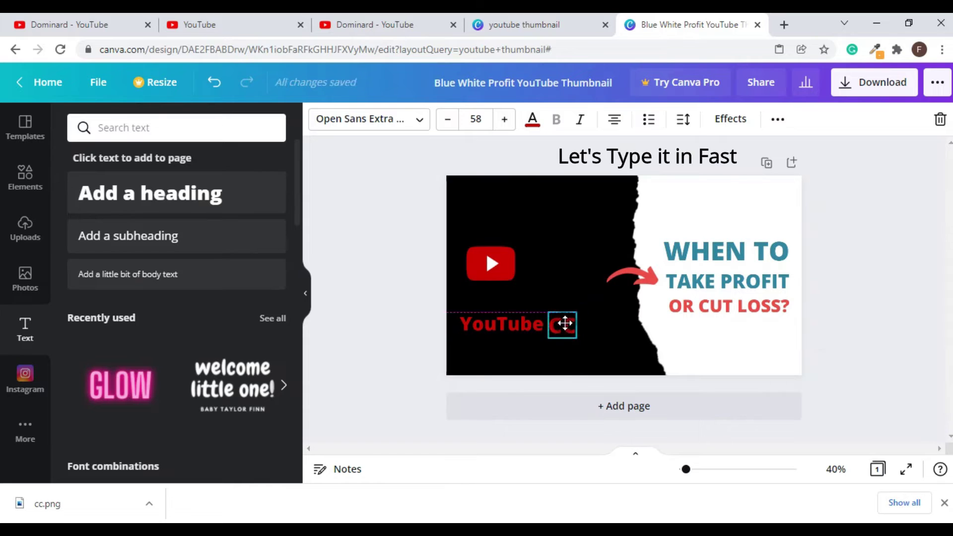
# Replace the "WHEN TO" text with "HOW TO"
pyautogui.click(712, 239)
pyautogui.click(705, 242)
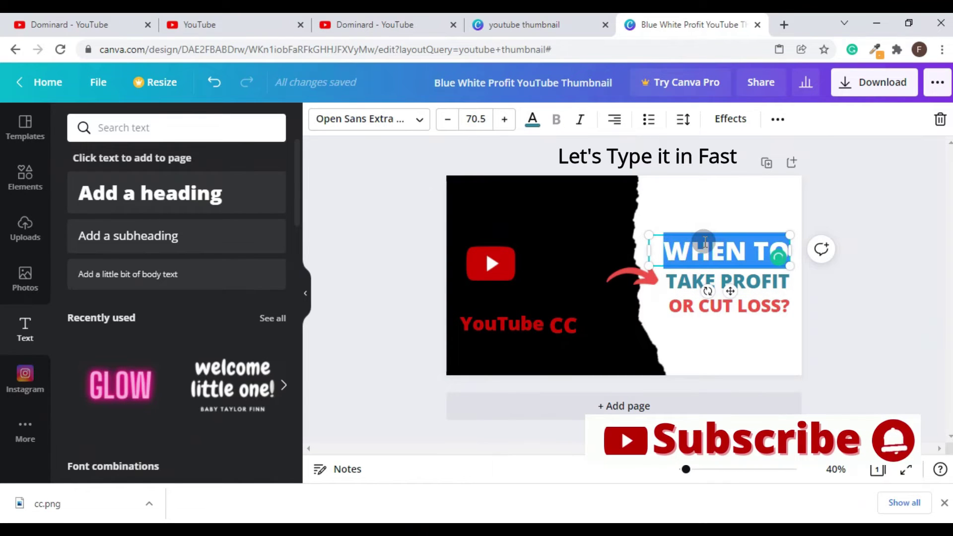
pyautogui.write('HOW TO')
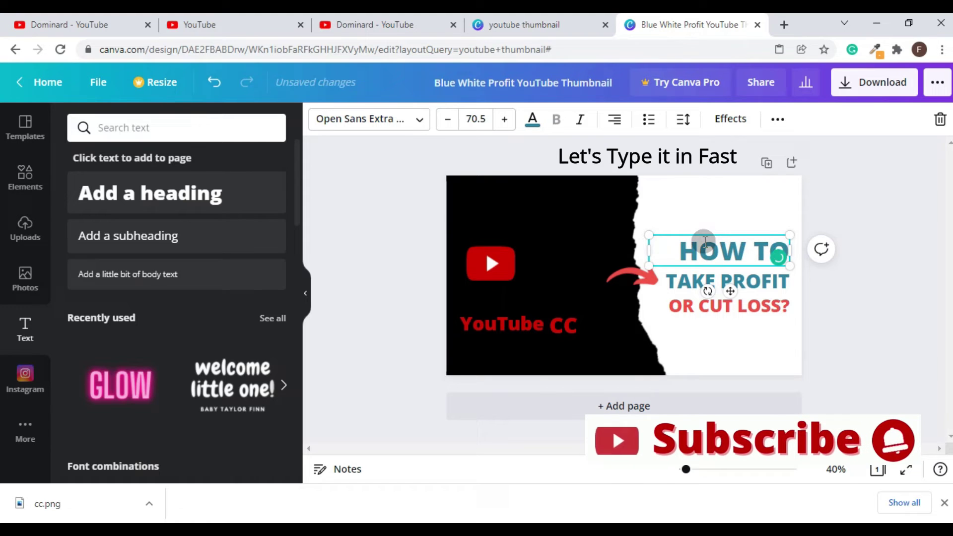
# Replace "TAKE PROFIT" with "CREATE" and move both this line and "HOW TO" higher on the thumbnail
pyautogui.click(715, 281)
pyautogui.click(715, 281)
pyautogui.write('CREA')
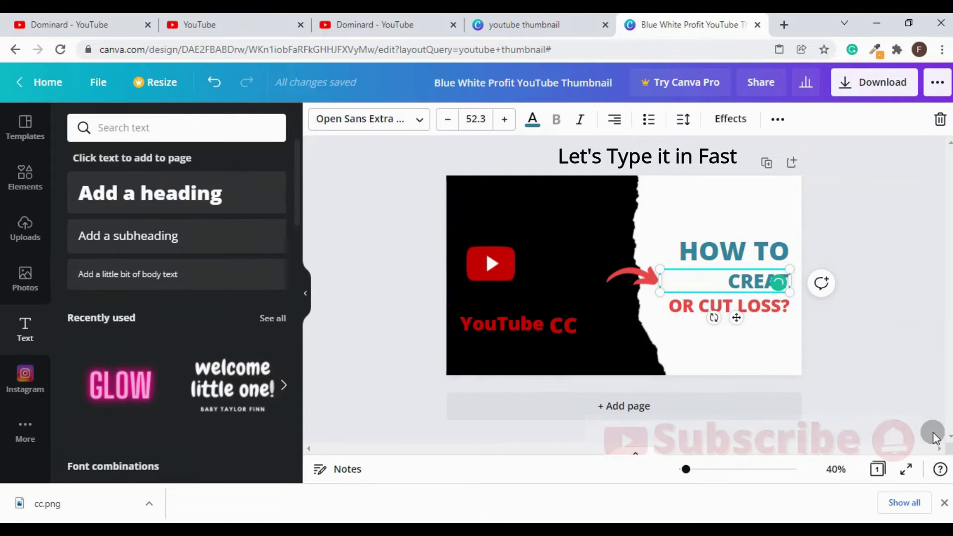
pyautogui.write('TE')
pyautogui.moveTo(783, 282); pyautogui.dragTo(757, 211)
pyautogui.moveTo(687, 272); pyautogui.dragTo(663, 243)
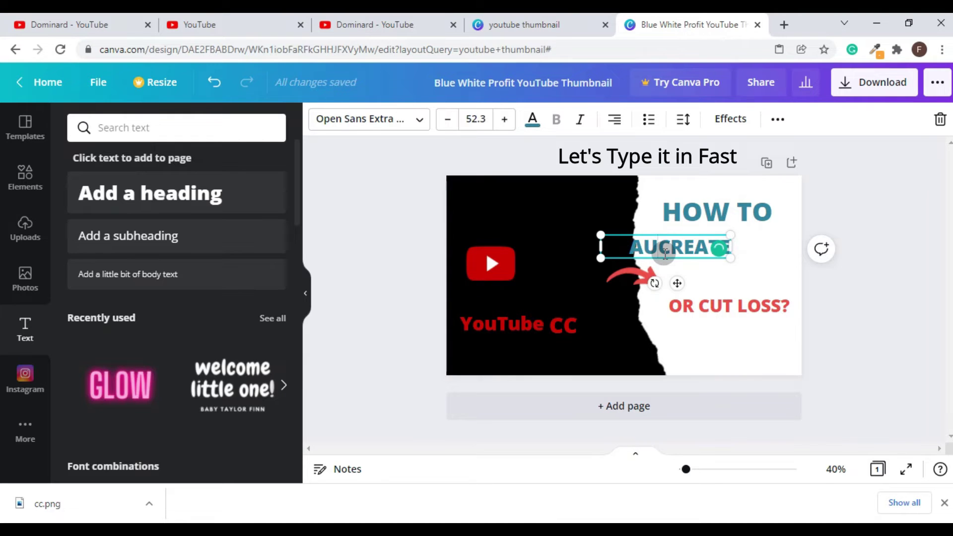
# Insert "AUTOMATICALLY" before "CREATE" and widen the text box to hold the longer line
pyautogui.write('OMATICALLY')
pyautogui.moveTo(730, 247); pyautogui.dragTo(773, 259)
pyautogui.click(631, 247)
pyautogui.write('T')
pyautogui.moveTo(600, 260); pyautogui.dragTo(539, 259)
pyautogui.click(704, 273)
# Change the automatically-create line to "AUTO-GENERATE" and fit it inside the white area below "HOW TO"
pyautogui.press('BackSpace')
pyautogui.press('BackSpace')
pyautogui.press('BackSpace')
pyautogui.press('BackSpace')
pyautogui.press('BackSpace')
pyautogui.press('BackSpace')
pyautogui.press('BackSpace')
pyautogui.press('BackSpace')
pyautogui.press('BackSpace')
pyautogui.press('BackSpace')
pyautogui.write('-')
pyautogui.press('Right')
pyautogui.press('Right')
pyautogui.press('Right')
pyautogui.press('Right')
pyautogui.press('Right')
pyautogui.press('Right')
pyautogui.press('BackSpace')
pyautogui.press('BackSpace')
pyautogui.press('BackSpace')
pyautogui.press('BackSpace')
pyautogui.press('BackSpace')
pyautogui.press('BackSpace')
pyautogui.write('GENERATE')
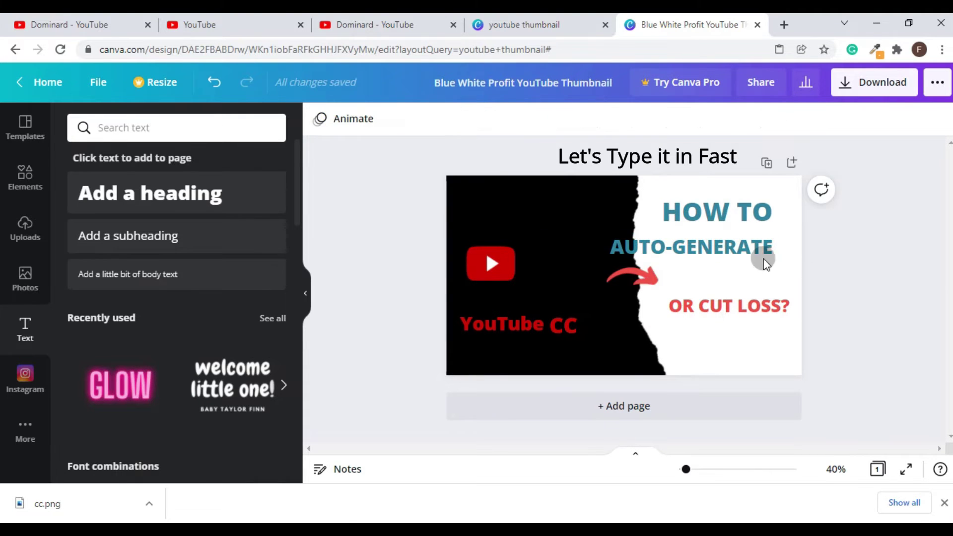
pyautogui.moveTo(764, 258); pyautogui.dragTo(792, 258)
# Replace the "OR CUT LOSS?" text with "SUBTITLE" and nudge the "CC" text slightly upward
pyautogui.doubleClick(763, 305)
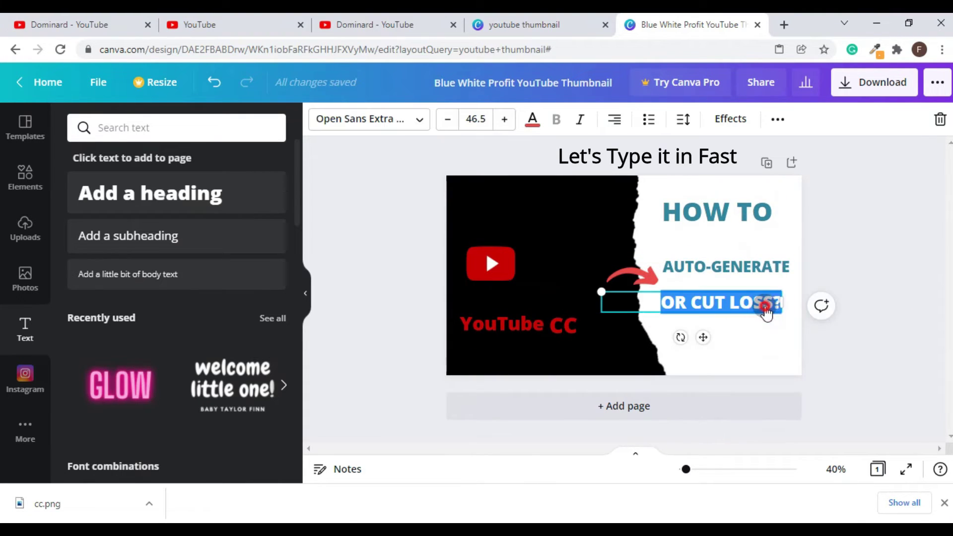
pyautogui.press('BackSpace')
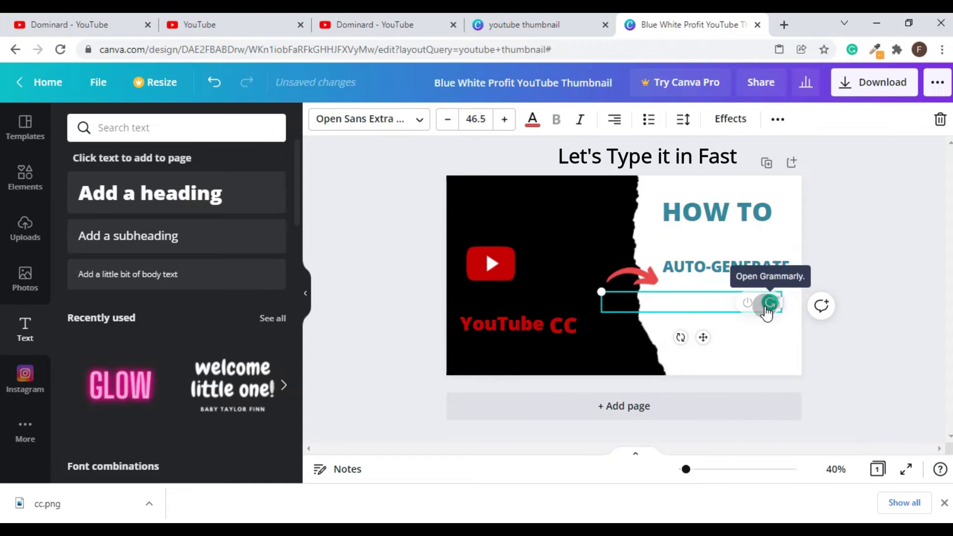
pyautogui.write('SUBTITLE')
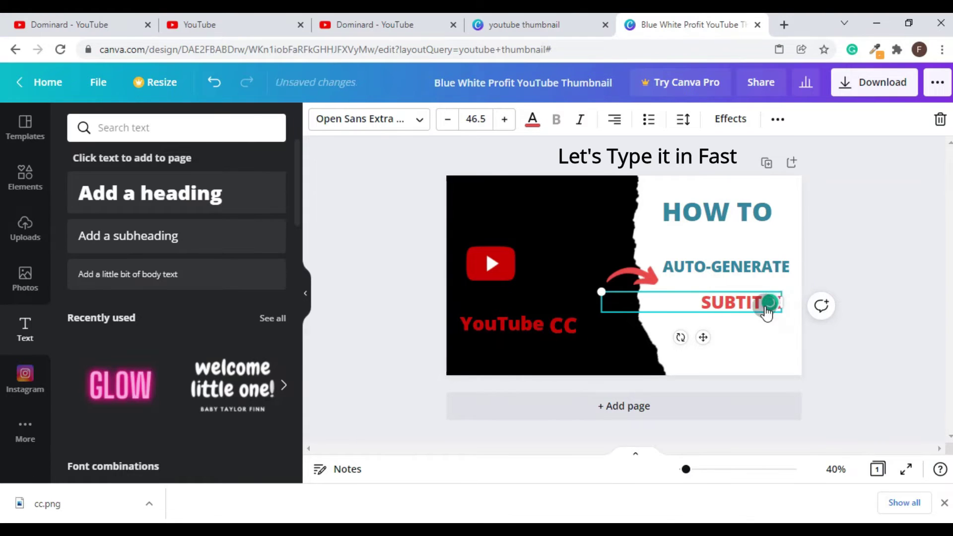
pyautogui.press('Escape')
pyautogui.click(565, 324)
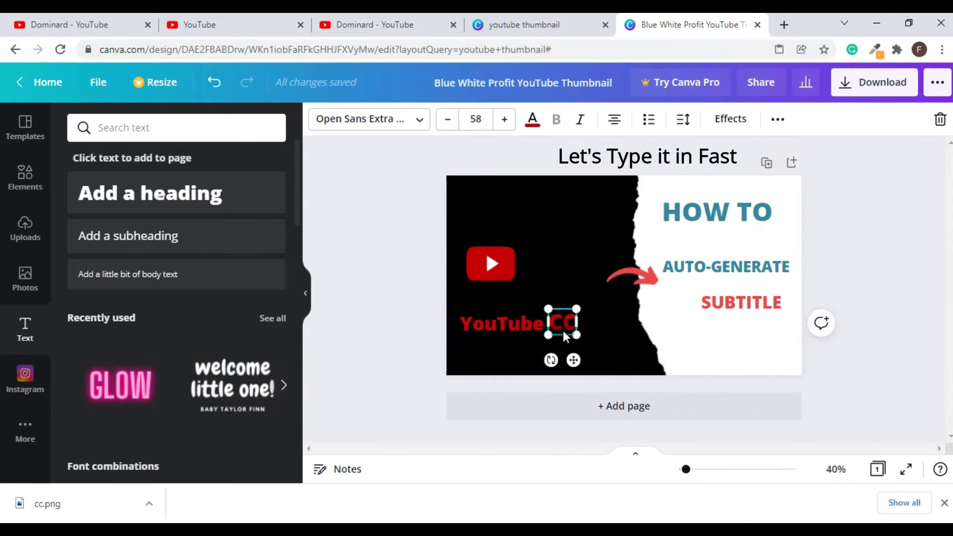
# Switch to the YouTube channel page to examine its existing video thumbnails, and return to the Canva design
pyautogui.click(391, 22)
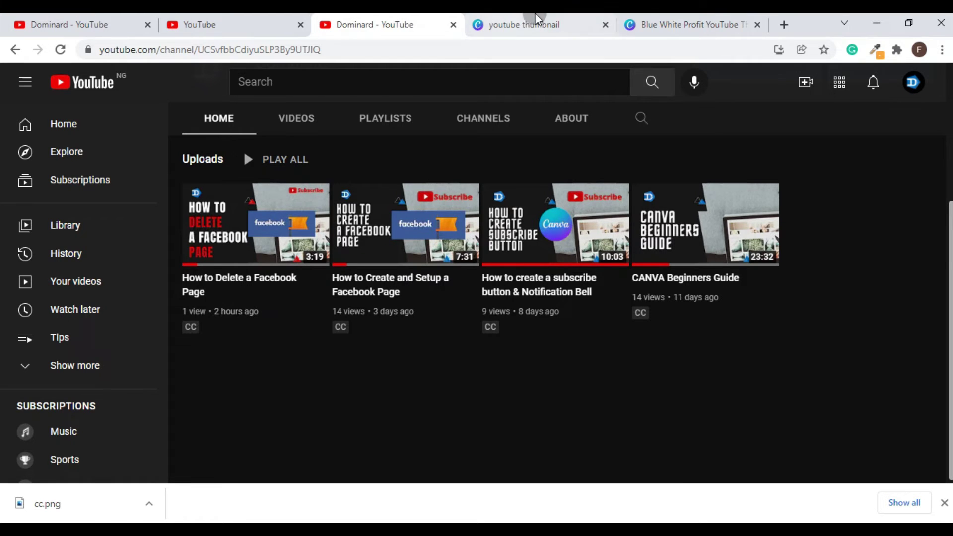
pyautogui.click(641, 24)
pyautogui.moveTo(725, 347); pyautogui.dragTo(721, 374)
pyautogui.click(883, 314)
pyautogui.hotkey('ctrl', 'z')
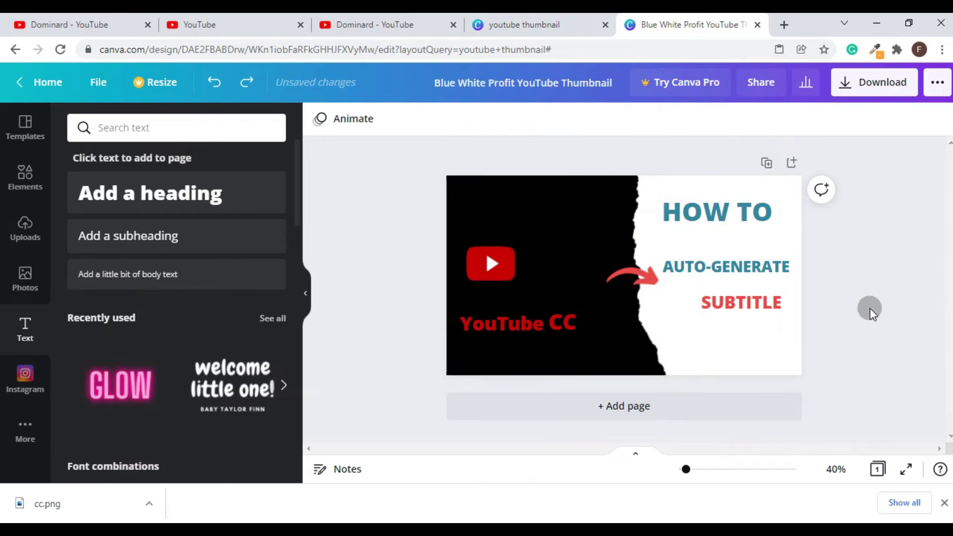
# Recolour the curved arrow to the dark red of the play-button graphic
pyautogui.click(646, 277)
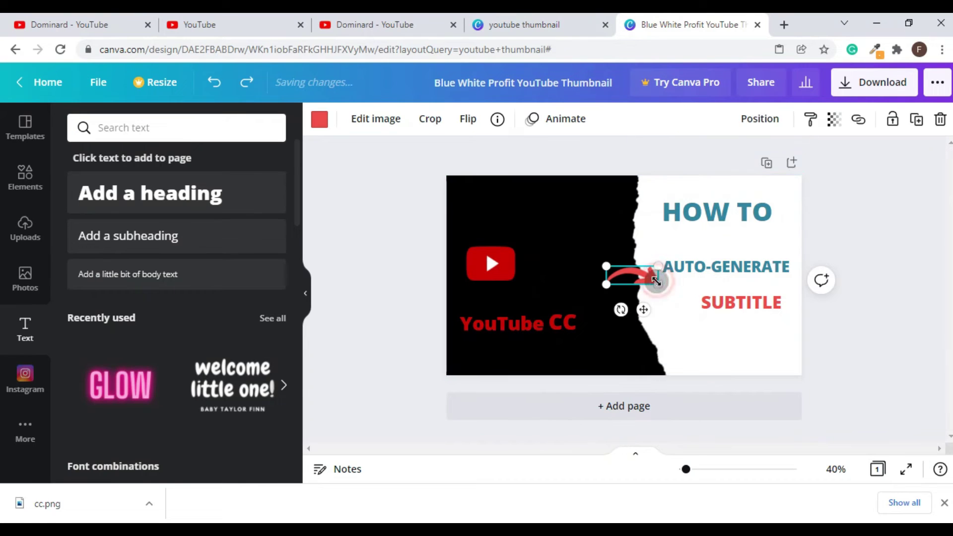
pyautogui.click(326, 124)
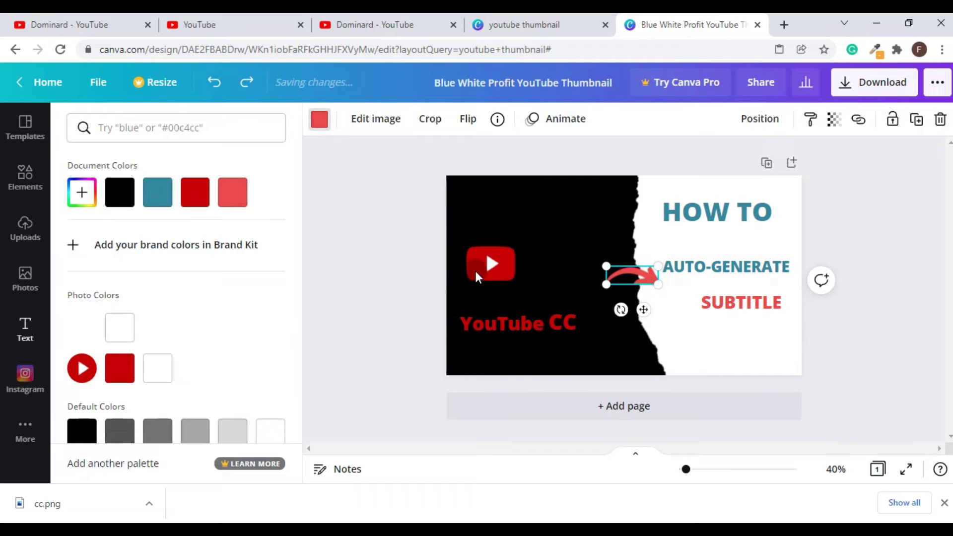
pyautogui.click(111, 375)
pyautogui.click(866, 283)
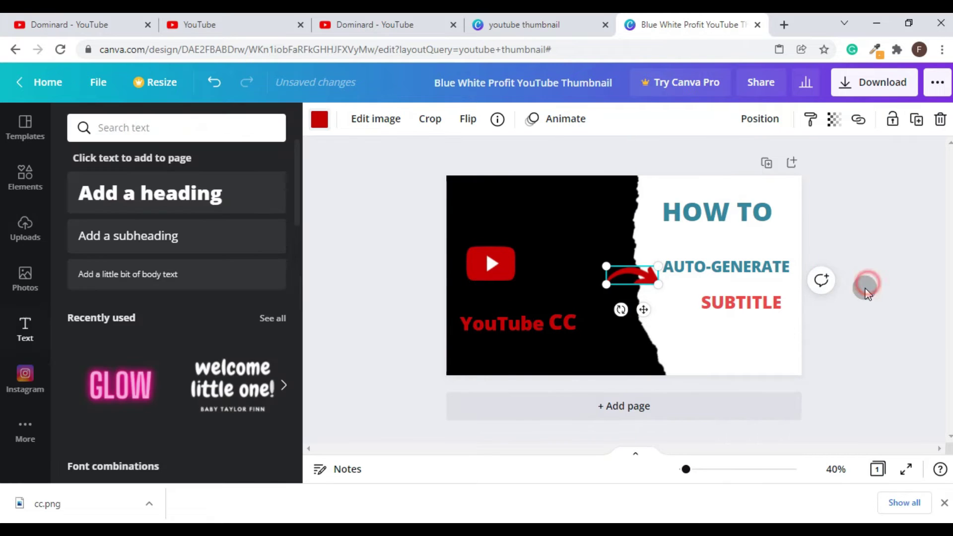
pyautogui.click(901, 333)
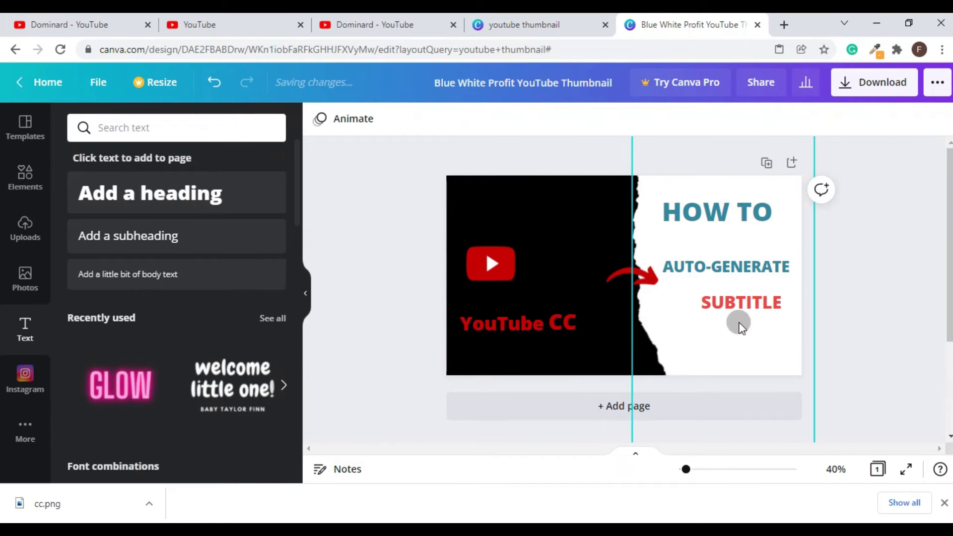
# Recolour the "HOW TO" text black and move it slightly down in the white area
pyautogui.click(742, 223)
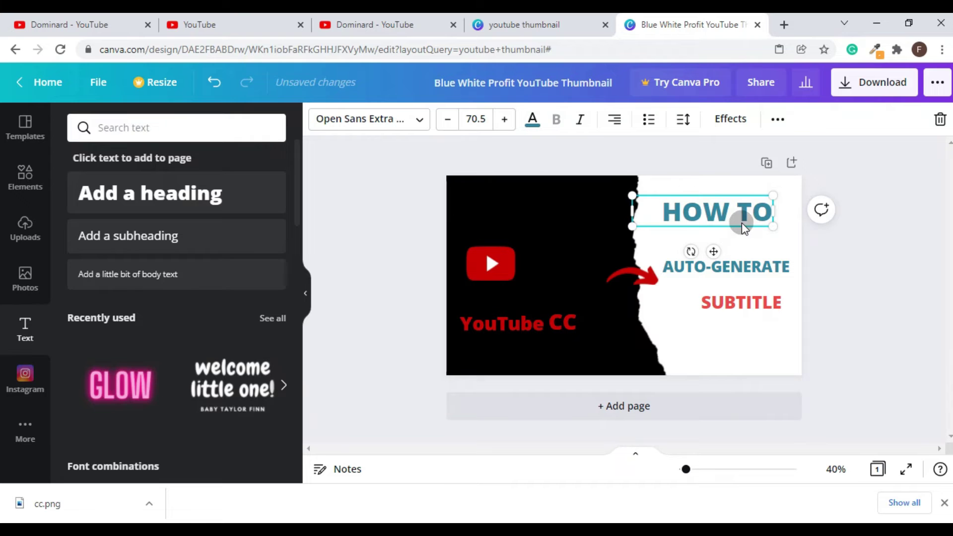
pyautogui.doubleClick(744, 222)
pyautogui.click(712, 213)
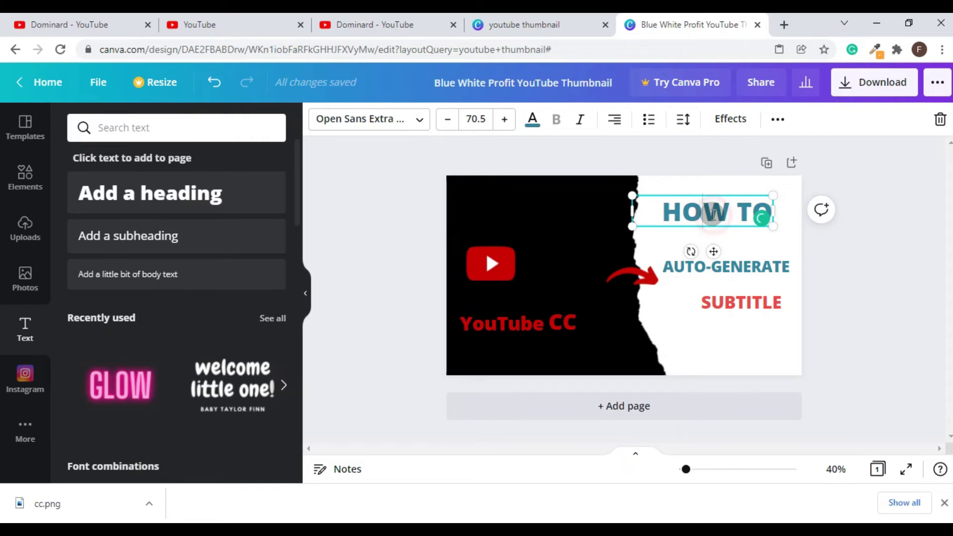
pyautogui.tripleClick(712, 214)
pyautogui.click(530, 130)
pyautogui.click(541, 117)
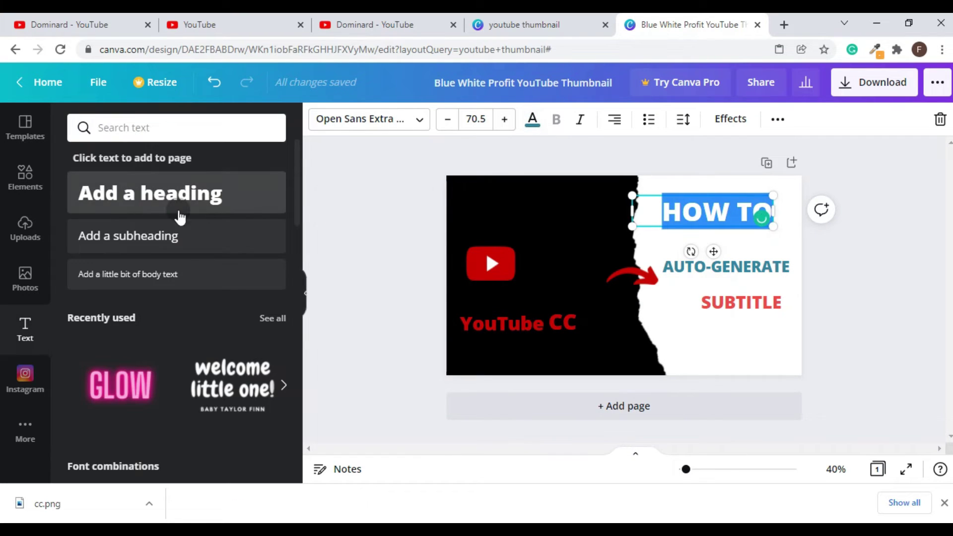
pyautogui.click(533, 125)
pyautogui.click(122, 201)
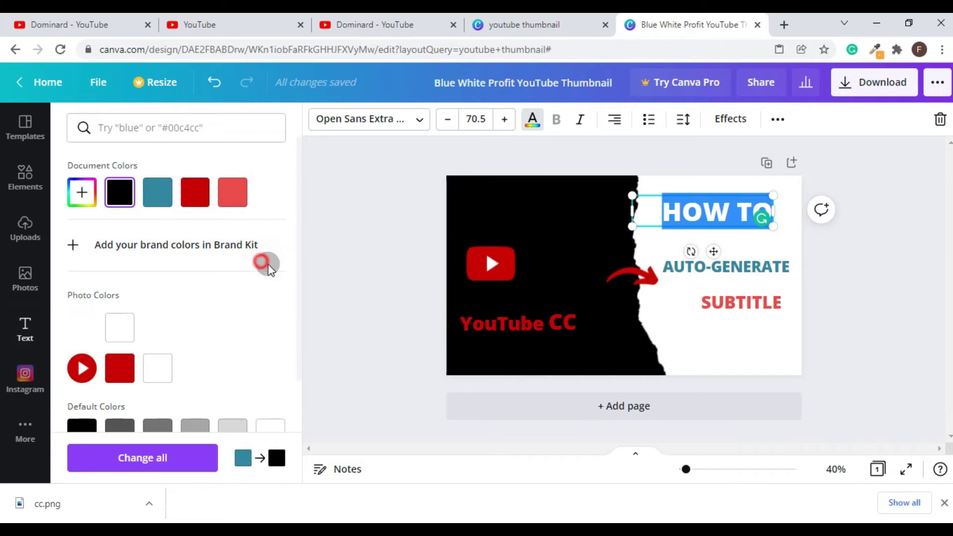
pyautogui.click(870, 260)
pyautogui.moveTo(740, 213); pyautogui.dragTo(739, 226)
# Recolour the "AUTO-GENERATE" text to the document's dark red
pyautogui.click(755, 272)
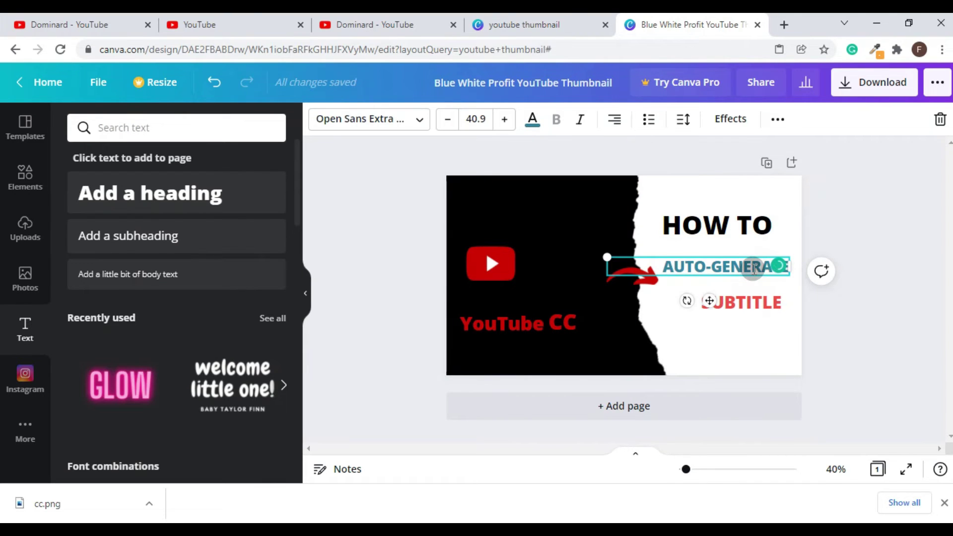
pyautogui.doubleClick(754, 269)
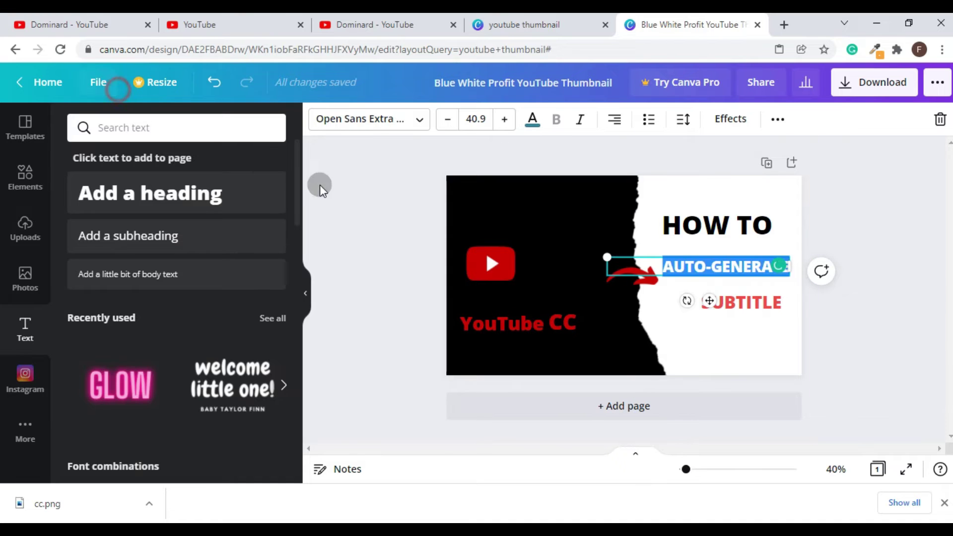
pyautogui.click(532, 119)
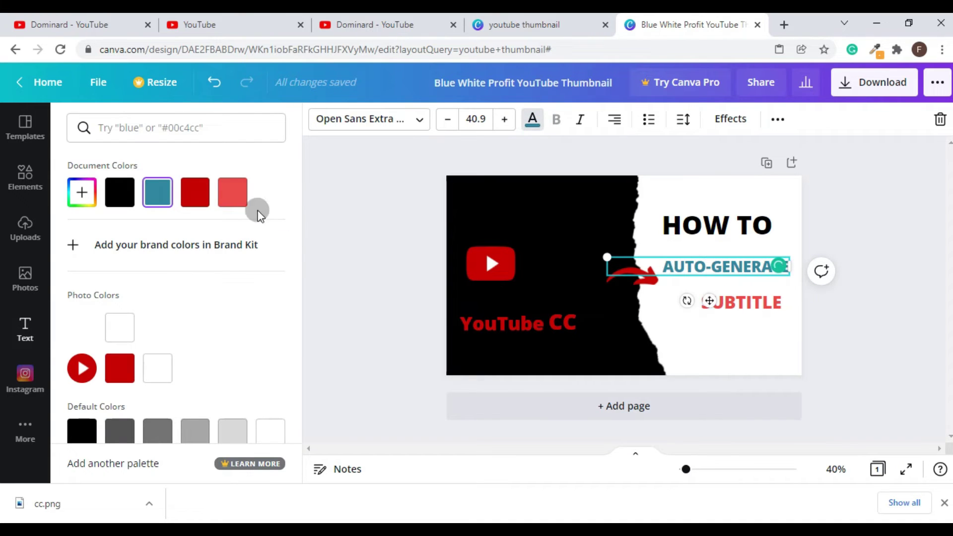
pyautogui.click(194, 192)
pyautogui.click(862, 302)
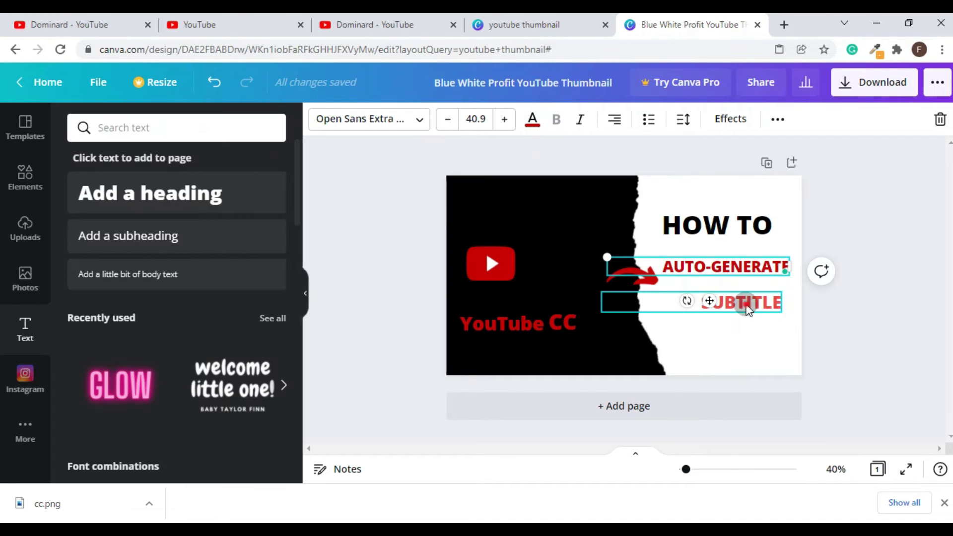
# Recolour the "SUBTITLE" text black
pyautogui.click(747, 310)
pyautogui.doubleClick(740, 303)
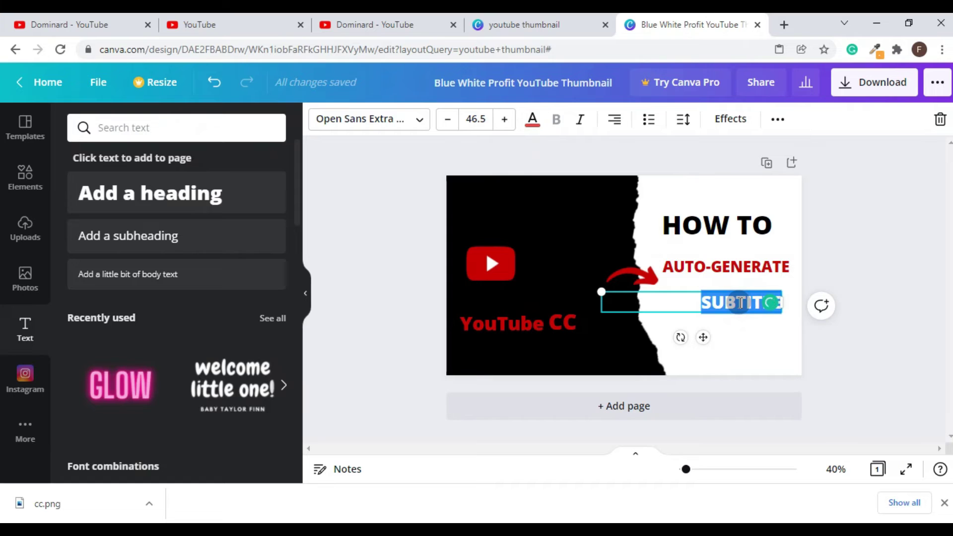
pyautogui.click(538, 119)
pyautogui.click(147, 196)
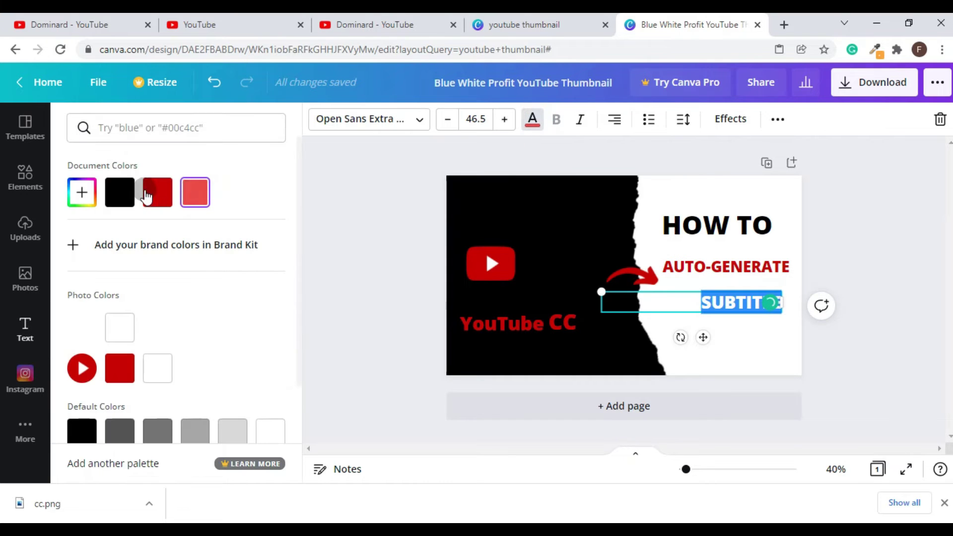
pyautogui.click(129, 197)
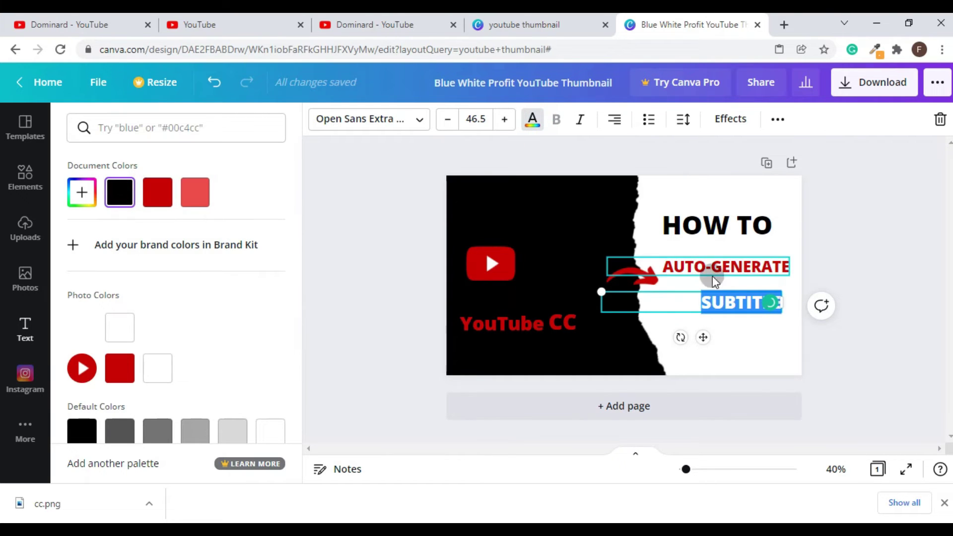
pyautogui.click(898, 251)
# Bring "HOW TO", "AUTO-GENERATE" and "SUBTITLE" closer together as a tight stack beside the arrow
pyautogui.moveTo(776, 288); pyautogui.dragTo(776, 293)
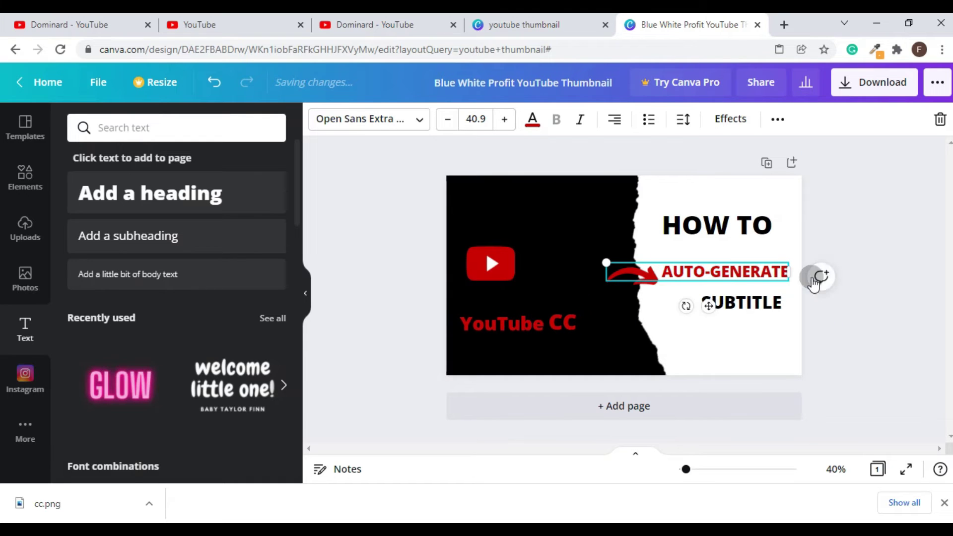
pyautogui.click(842, 278)
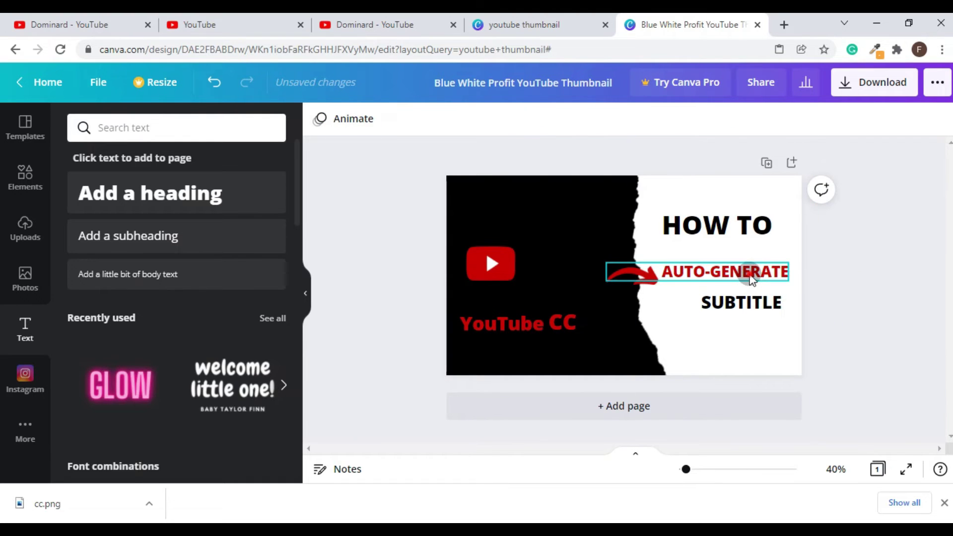
pyautogui.click(751, 278)
pyautogui.moveTo(734, 309)
pyautogui.mouseDown()
pyautogui.moveTo(729, 295)
pyautogui.moveTo(748, 296)
pyautogui.mouseUp()
pyautogui.moveTo(735, 218); pyautogui.dragTo(735, 243)
pyautogui.click(844, 241)
pyautogui.click(841, 284)
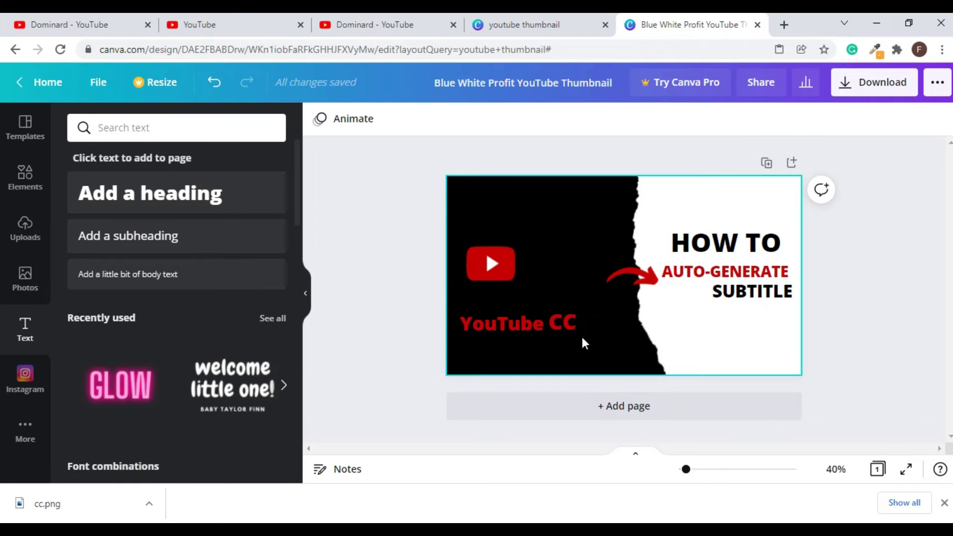
# Shrink the "CC" text slightly to font size 50.6 so it matches "YouTube"
pyautogui.click(567, 322)
pyautogui.moveTo(574, 308); pyautogui.dragTo(572, 311)
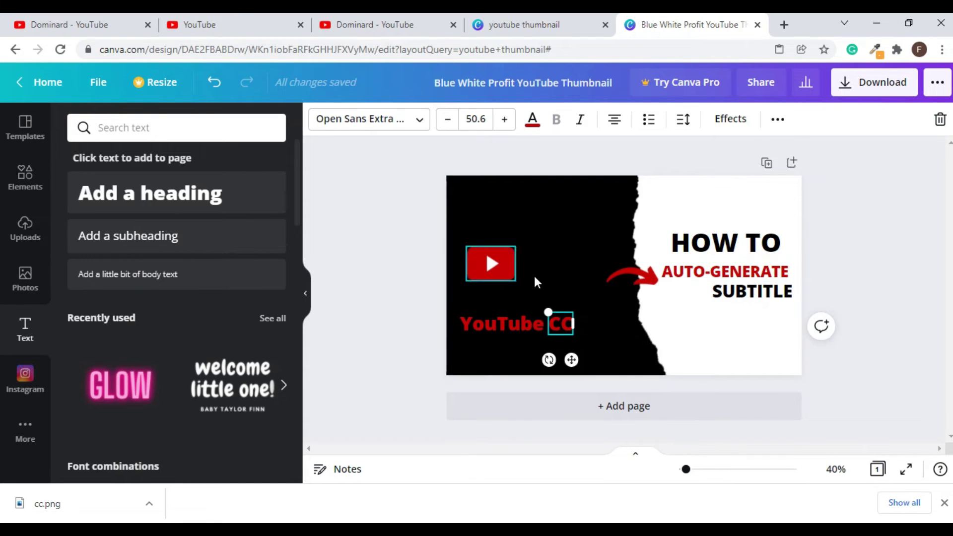
# Move the three text lines to the lower part of the white area and enlarge "HOW TO" to about the width of "AUTO-GENERATE"
pyautogui.moveTo(750, 292); pyautogui.dragTo(749, 340)
pyautogui.moveTo(760, 279); pyautogui.dragTo(762, 319)
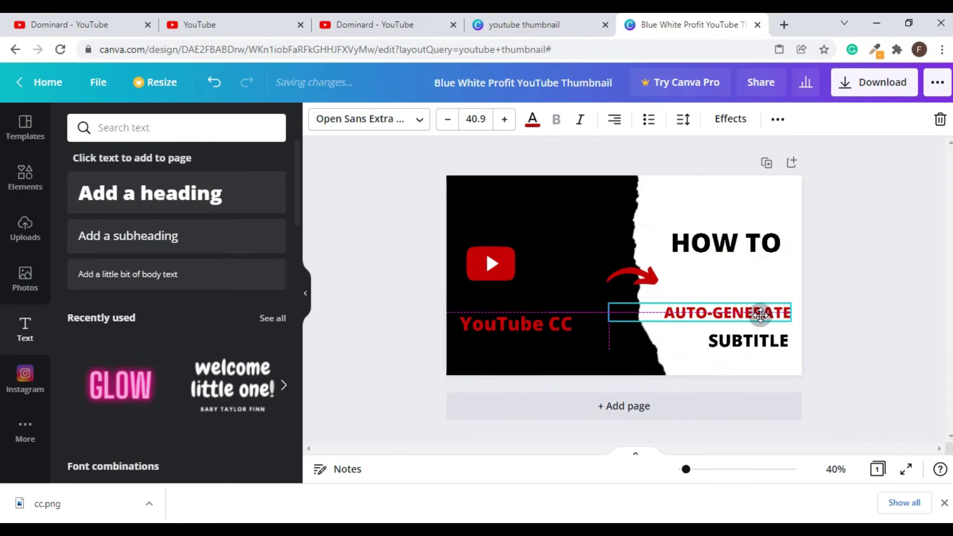
pyautogui.click(756, 247)
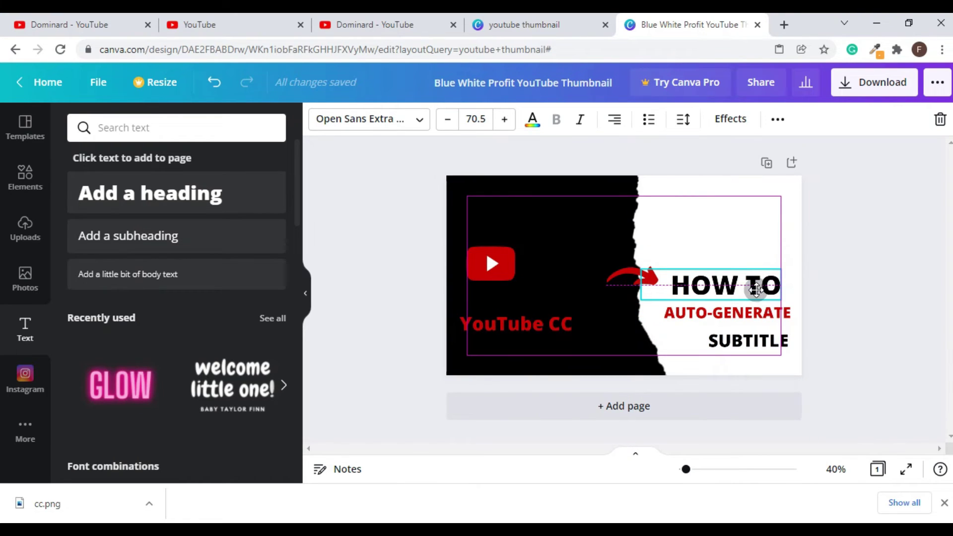
pyautogui.moveTo(755, 289); pyautogui.dragTo(780, 288)
pyautogui.click(882, 268)
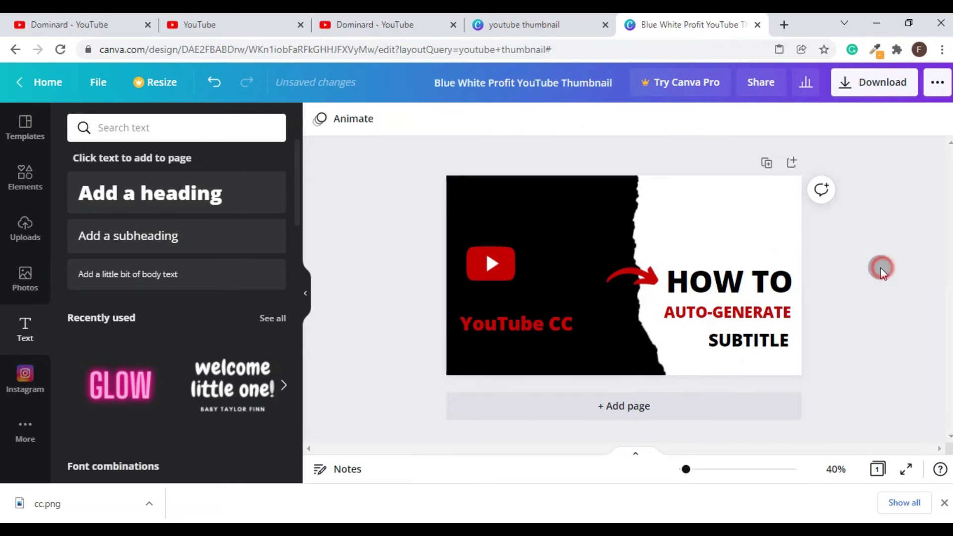
# Search the elements for "youtube" and add the Subscribe graphic with the hand cursor, small, in the upper-left corner of the black area
pyautogui.click(22, 191)
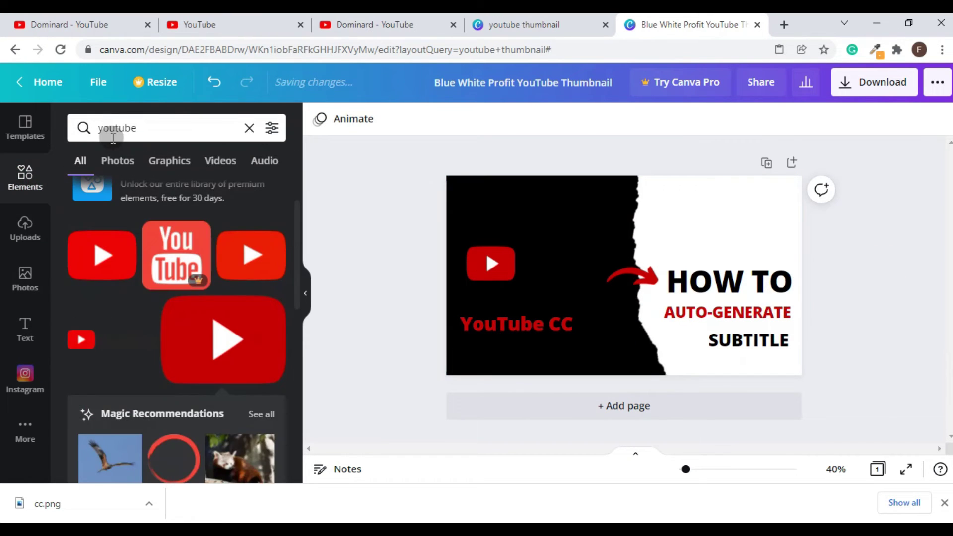
pyautogui.click(112, 131)
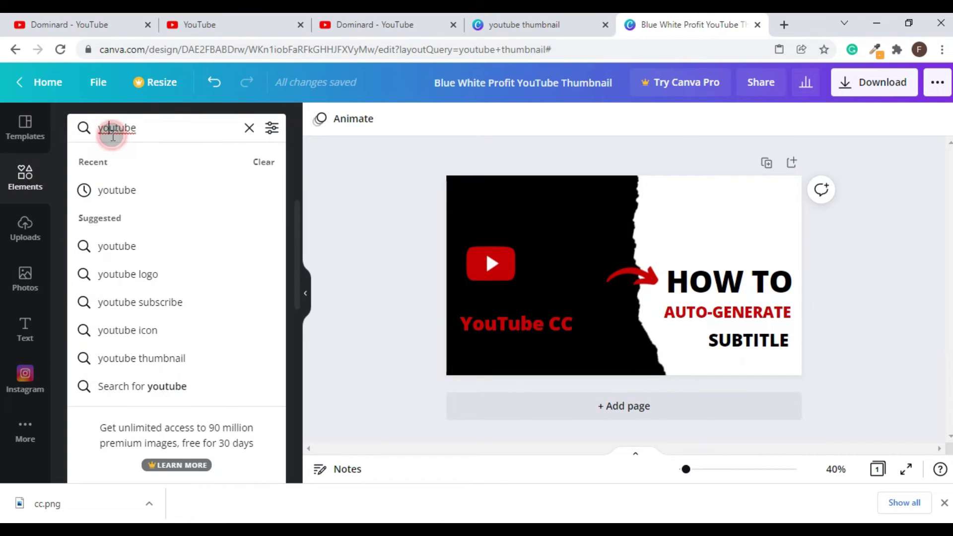
pyautogui.click(156, 193)
pyautogui.scroll(-5, 100, 260)
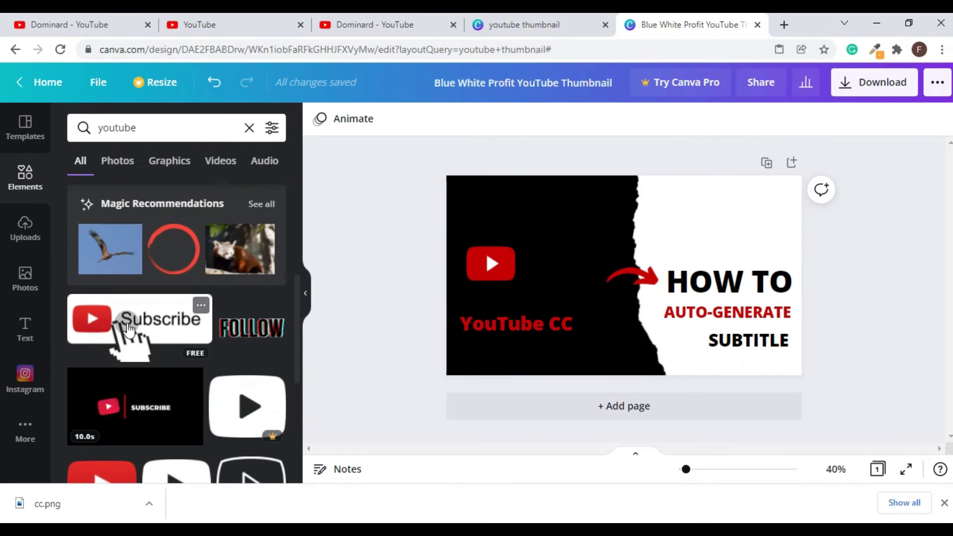
pyautogui.moveTo(155, 322); pyautogui.dragTo(751, 238)
pyautogui.moveTo(812, 186); pyautogui.dragTo(505, 192)
pyautogui.click(546, 318)
pyautogui.click(904, 316)
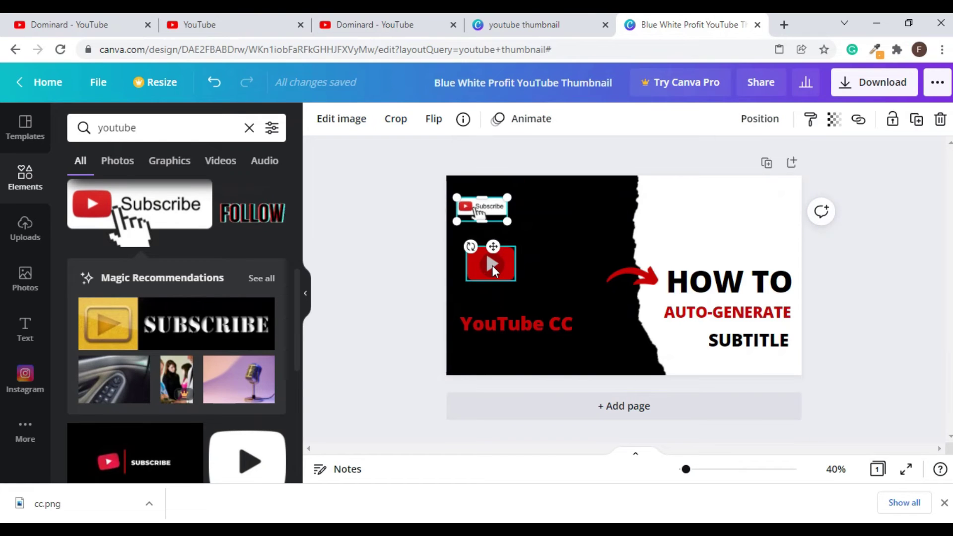
pyautogui.click(930, 295)
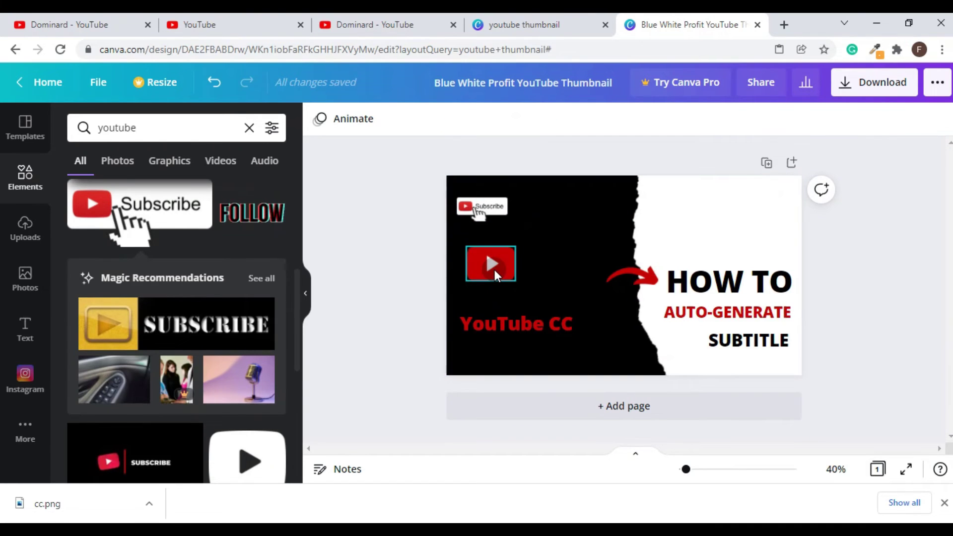
# Move the red play-button graphic to the top of the white area above "HOW TO" and enlarge the Subscribe graphic in its corner
pyautogui.moveTo(491, 270); pyautogui.dragTo(768, 198)
pyautogui.click(853, 210)
pyautogui.click(490, 203)
pyautogui.moveTo(508, 197)
pyautogui.mouseDown()
pyautogui.moveTo(557, 177)
pyautogui.moveTo(505, 192)
pyautogui.mouseUp()
pyautogui.click(861, 270)
pyautogui.moveTo(767, 205)
pyautogui.mouseDown()
pyautogui.moveTo(727, 207)
pyautogui.moveTo(754, 207)
pyautogui.mouseUp()
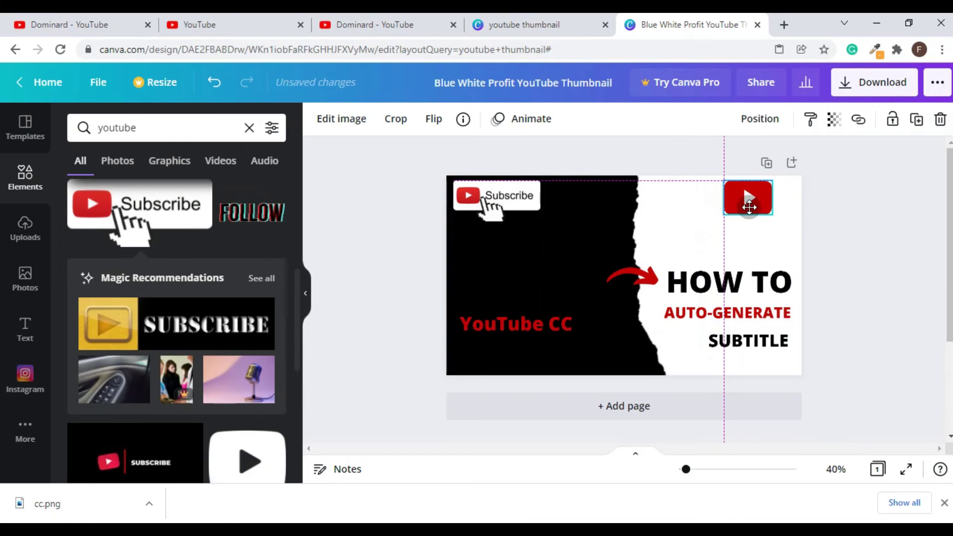
pyautogui.click(850, 248)
pyautogui.click(491, 337)
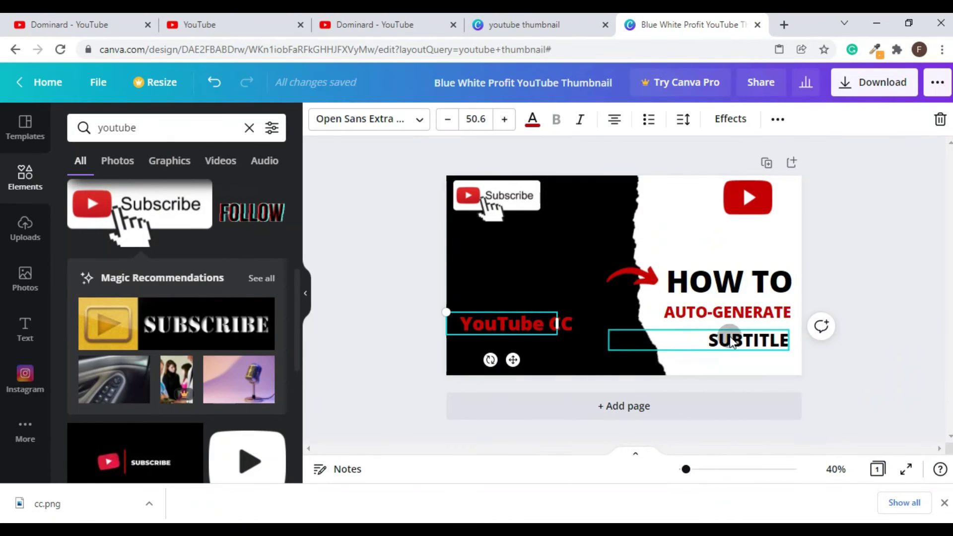
pyautogui.doubleClick(472, 321)
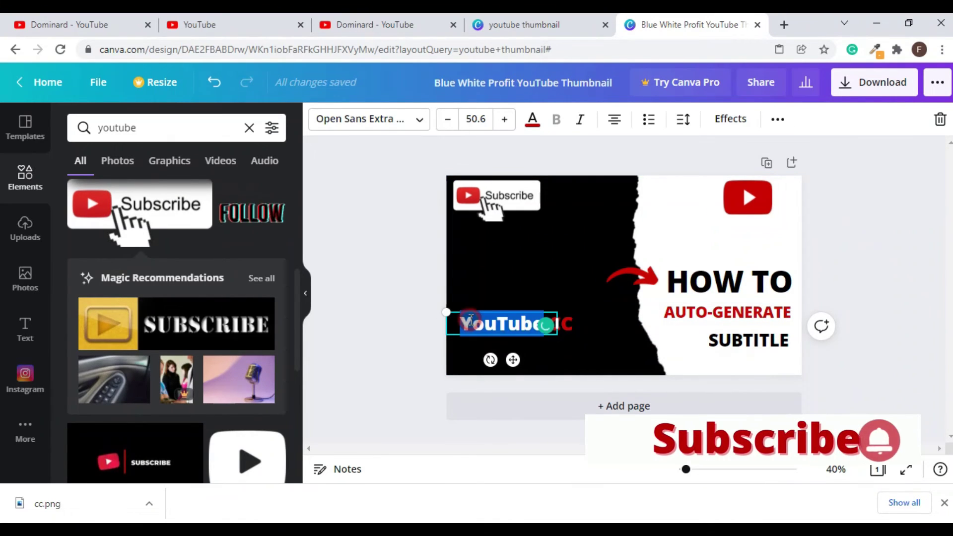
pyautogui.click(471, 320)
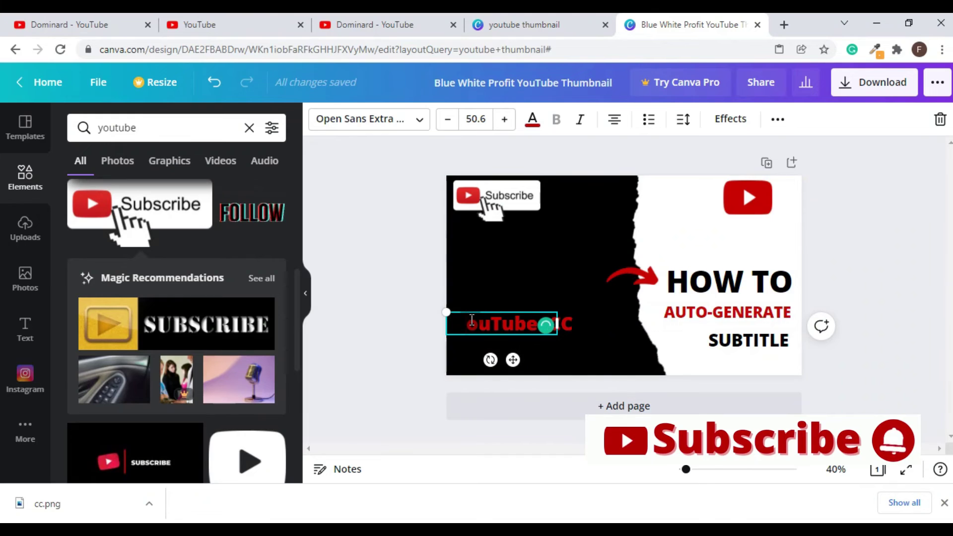
pyautogui.click(872, 234)
# Apply the Shadow effect to the "YouTube" text on the black area
pyautogui.click(502, 324)
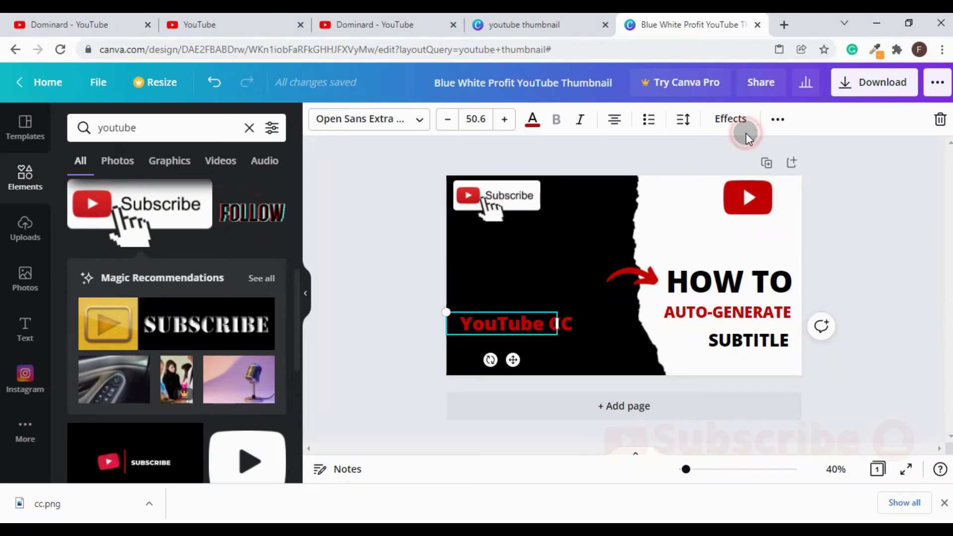
pyautogui.click(725, 118)
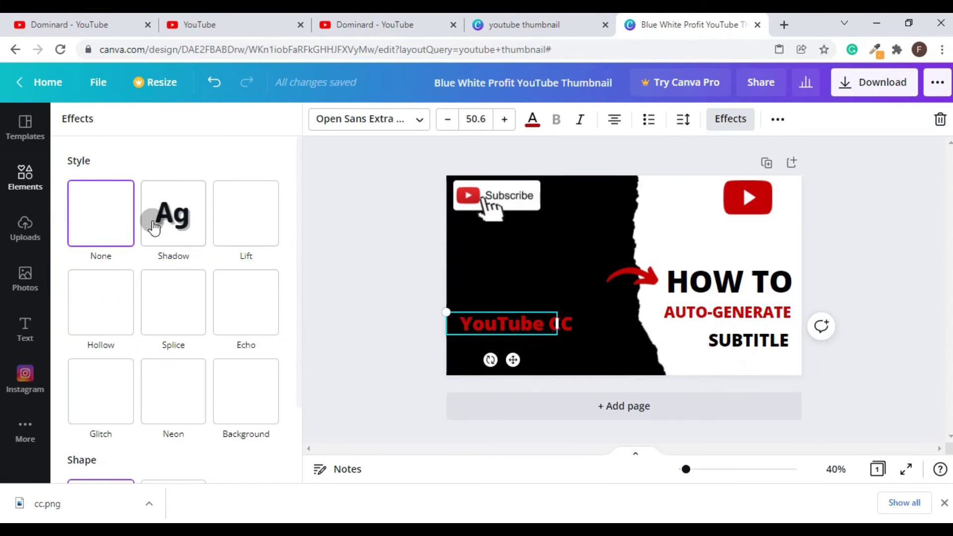
pyautogui.click(183, 225)
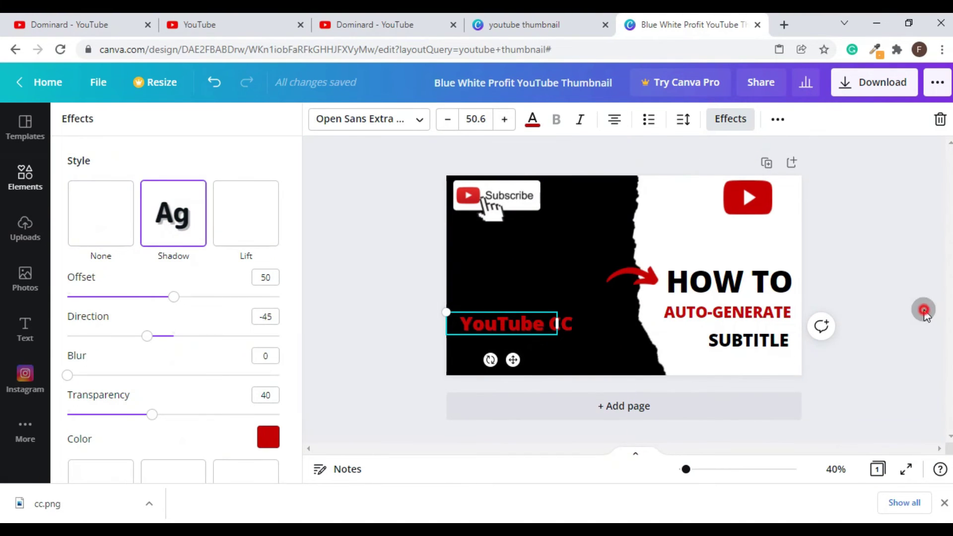
pyautogui.click(924, 308)
pyautogui.click(839, 339)
# Change the shadow colour of the "YouTube" text to black
pyautogui.click(570, 328)
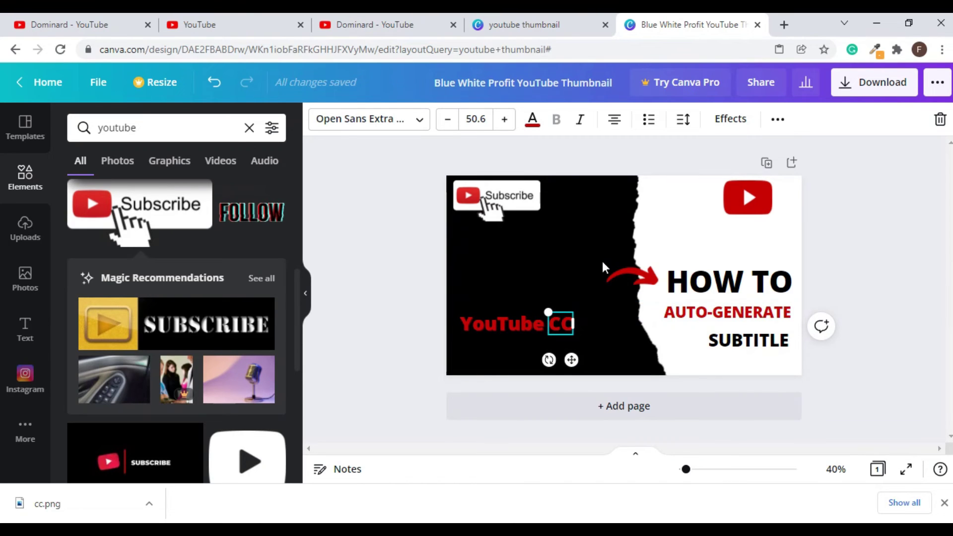
pyautogui.moveTo(528, 327); pyautogui.dragTo(447, 328)
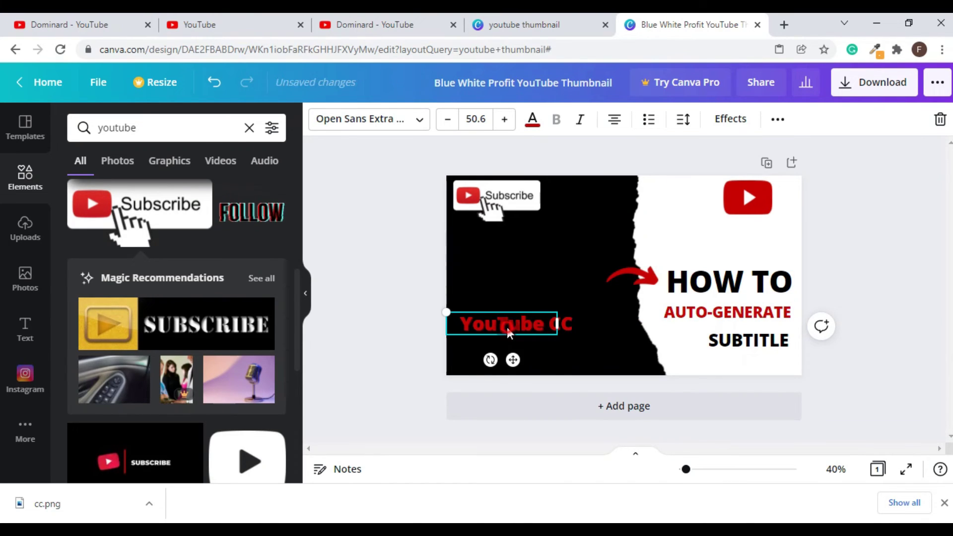
pyautogui.click(730, 122)
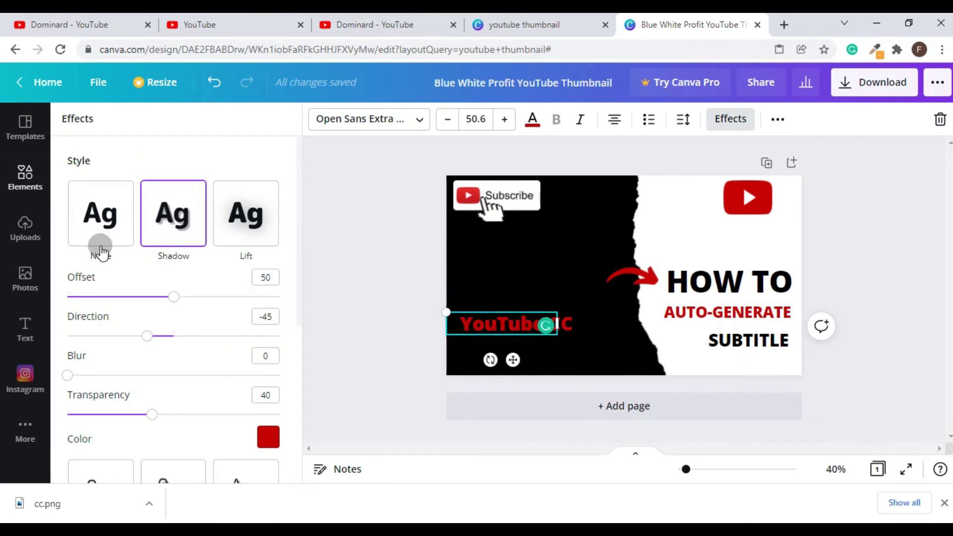
pyautogui.scroll(-5, 214, 332)
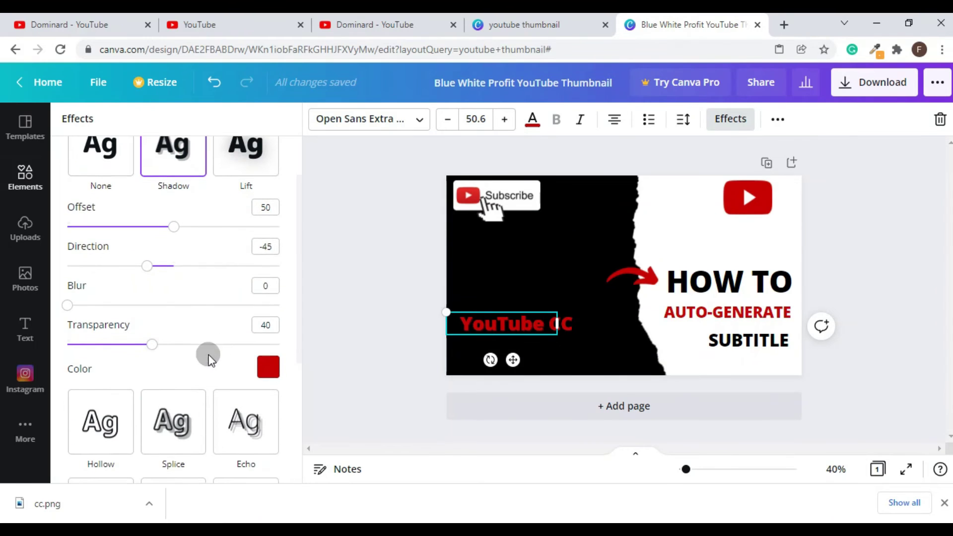
pyautogui.click(266, 231)
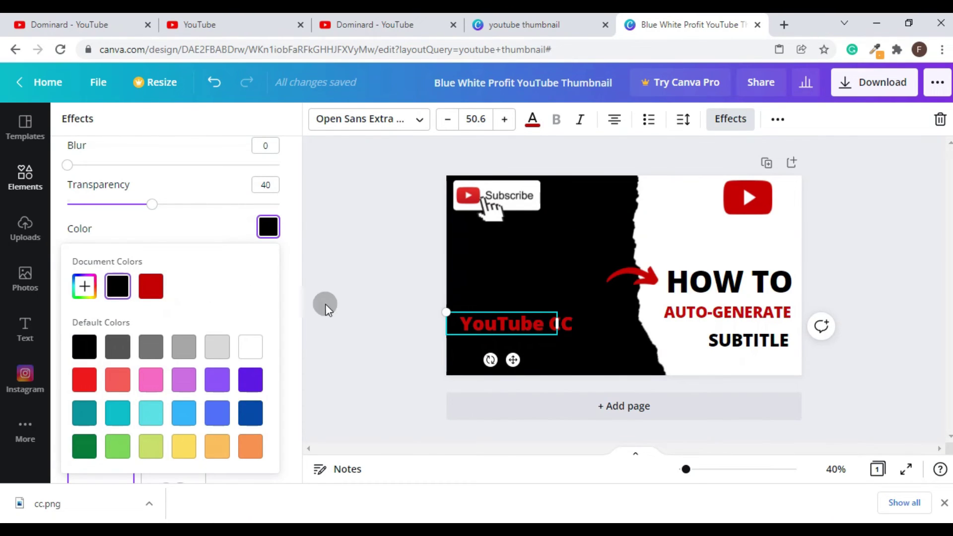
# Shrink the red play-button graphic near the upper-right corner of the white area and nudge the "CC" text beside "YouTube"
pyautogui.click(360, 340)
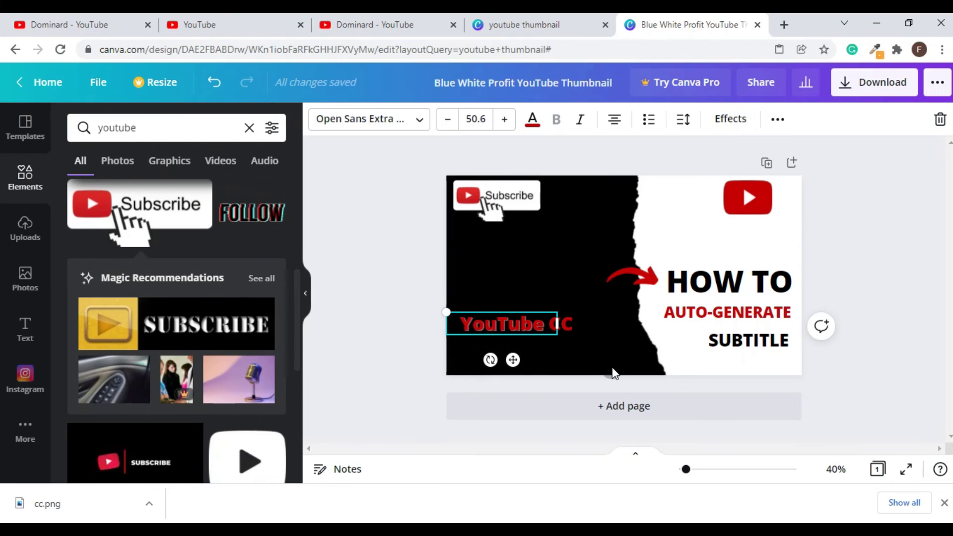
pyautogui.click(914, 300)
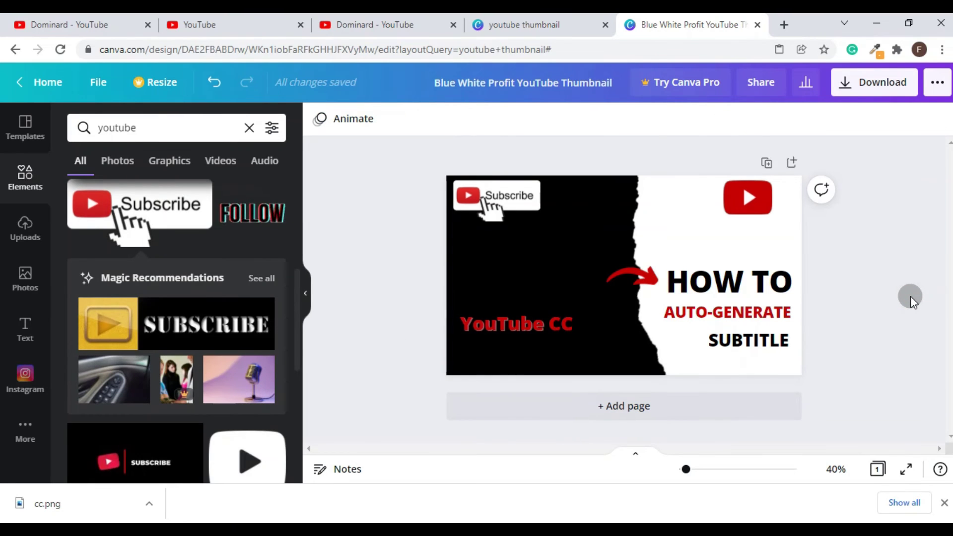
pyautogui.click(905, 303)
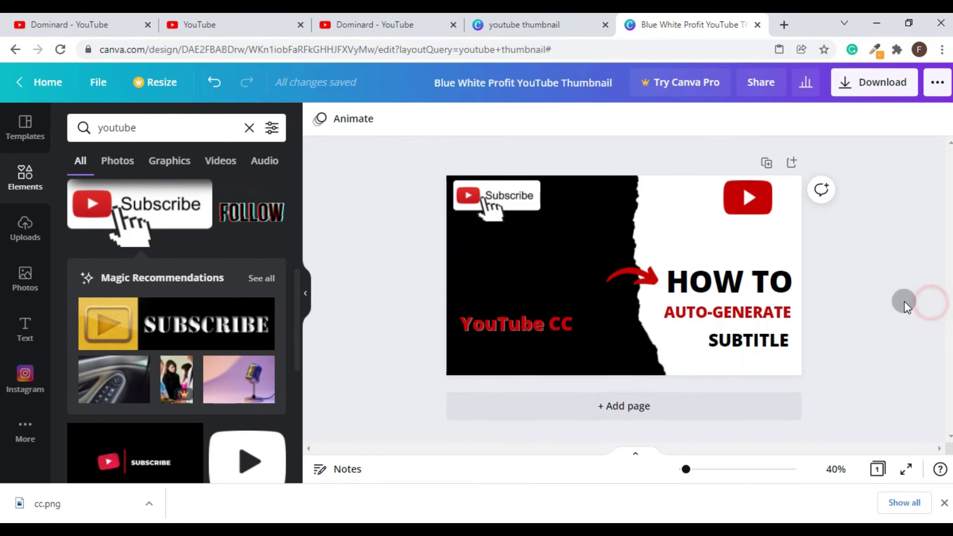
pyautogui.click(752, 202)
pyautogui.moveTo(772, 180)
pyautogui.mouseDown()
pyautogui.moveTo(749, 201)
pyautogui.moveTo(769, 189)
pyautogui.mouseUp()
pyautogui.click(930, 199)
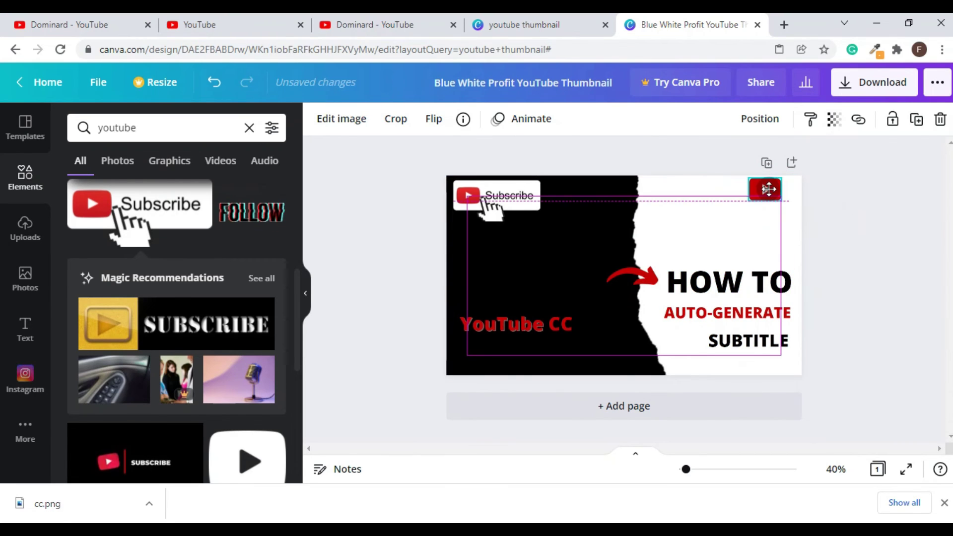
pyautogui.click(862, 188)
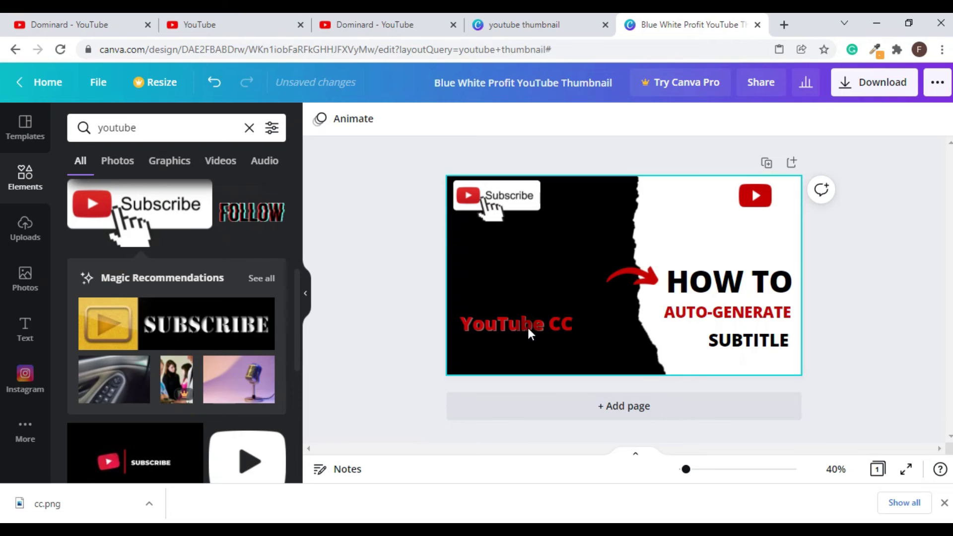
pyautogui.moveTo(568, 329); pyautogui.dragTo(559, 324)
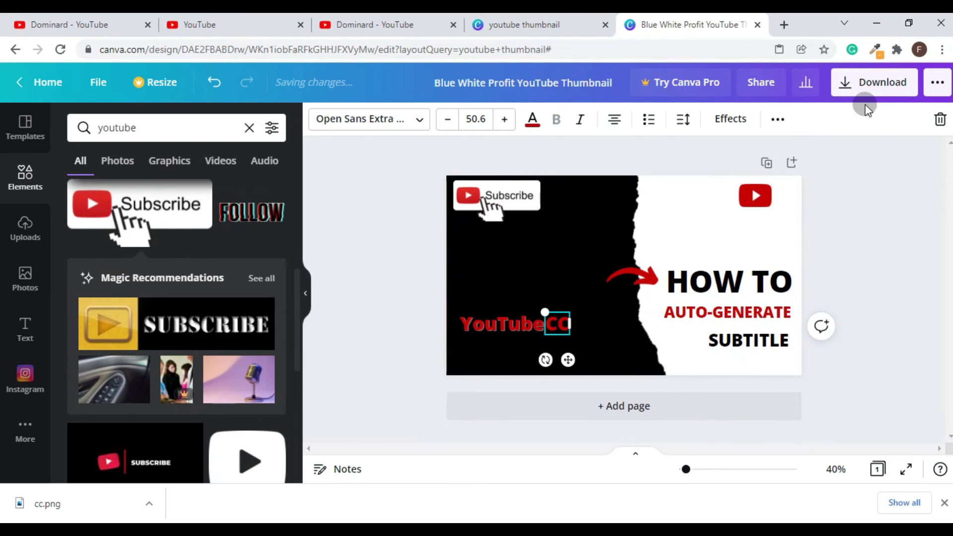
# Download the thumbnail as a PNG image and save it in the Di folder under the name "Youtube cc"
pyautogui.click(873, 81)
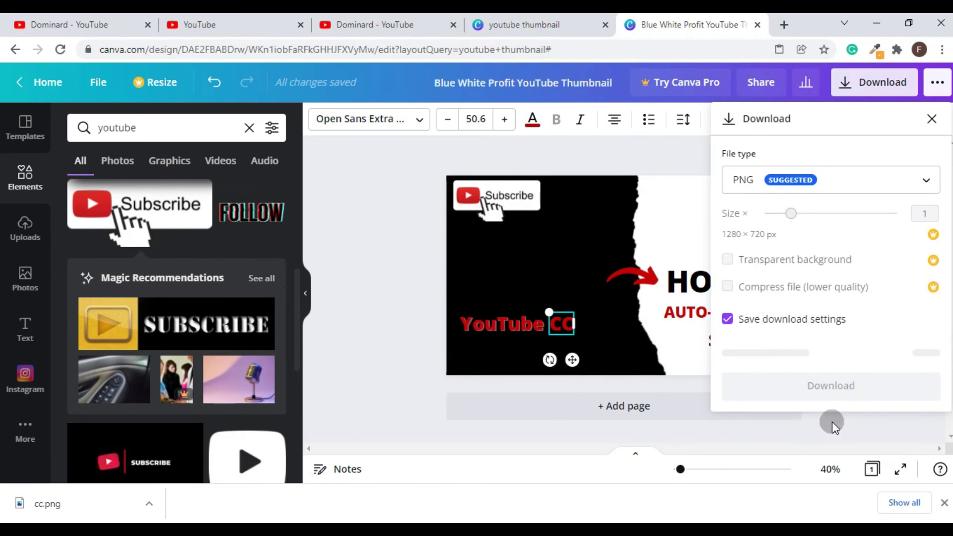
pyautogui.click(819, 387)
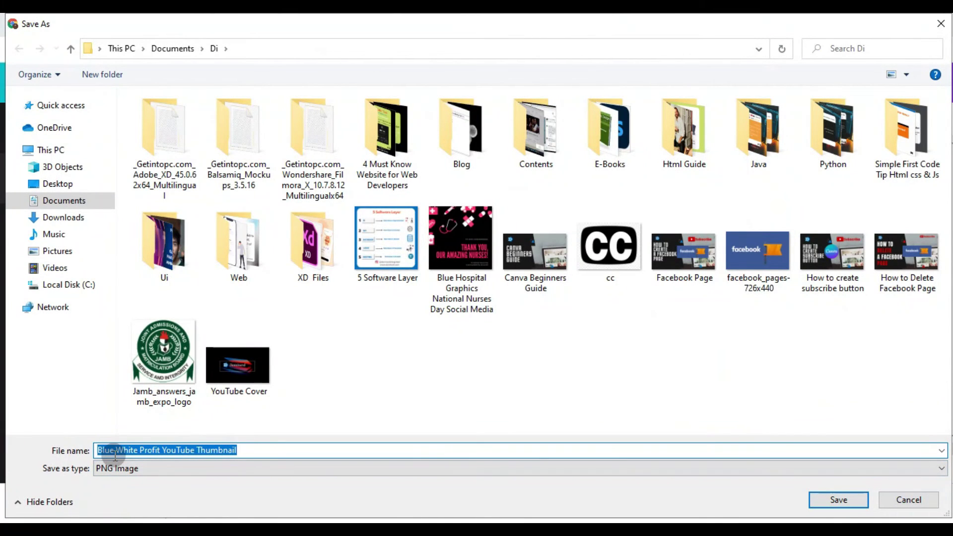
pyautogui.write('Youtube')
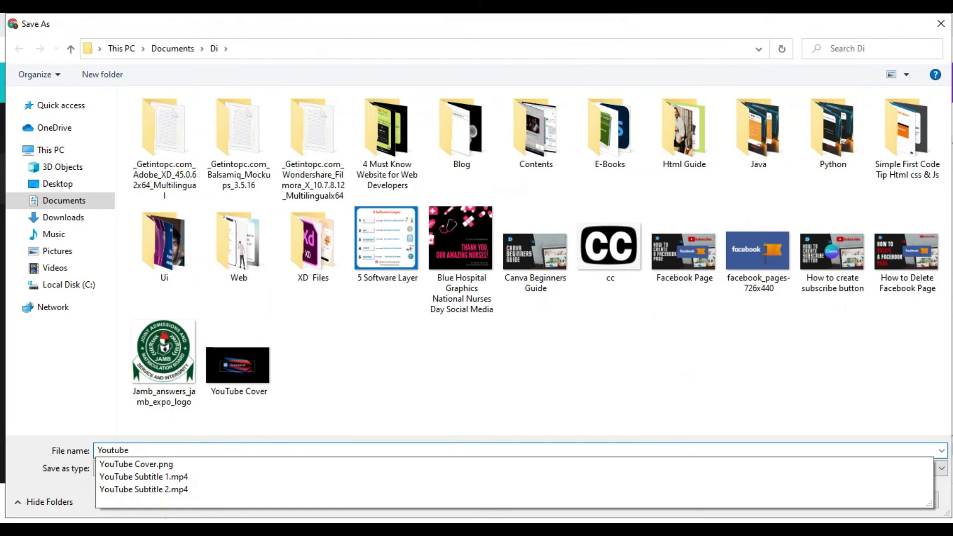
pyautogui.write(' cc')
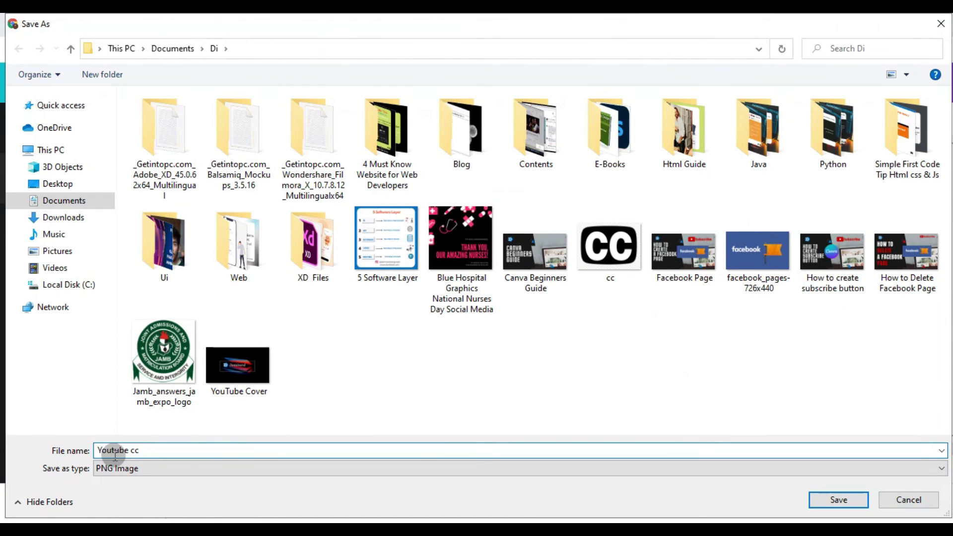
pyautogui.click(845, 502)
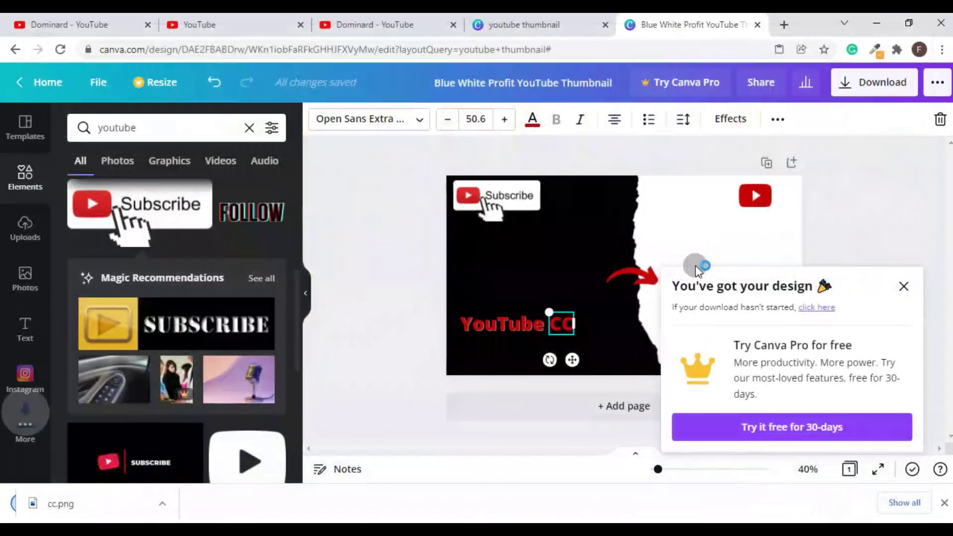
# Switch to the Dominard channel on YouTube and upload the video file "Subcribe" from the Di folder
pyautogui.click(406, 15)
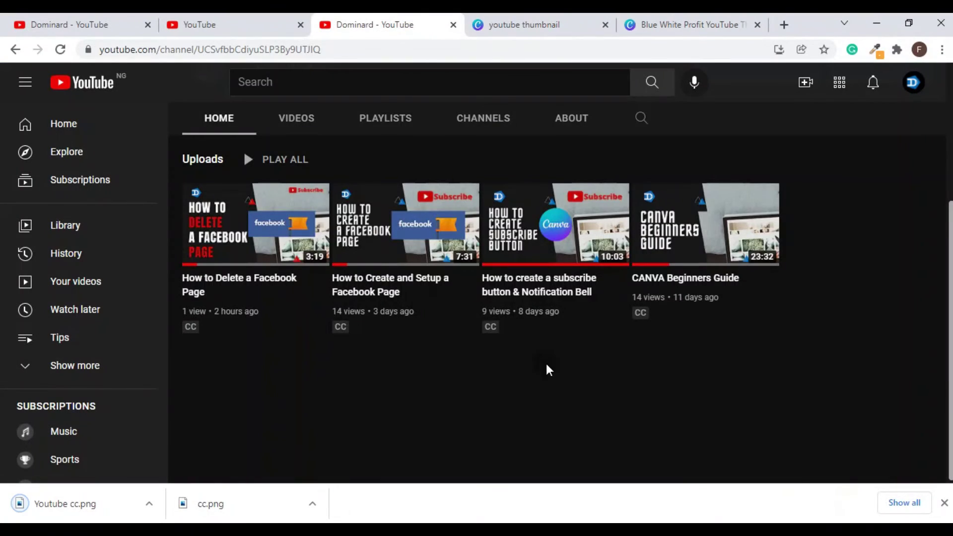
pyautogui.scroll(-1, 298, 358)
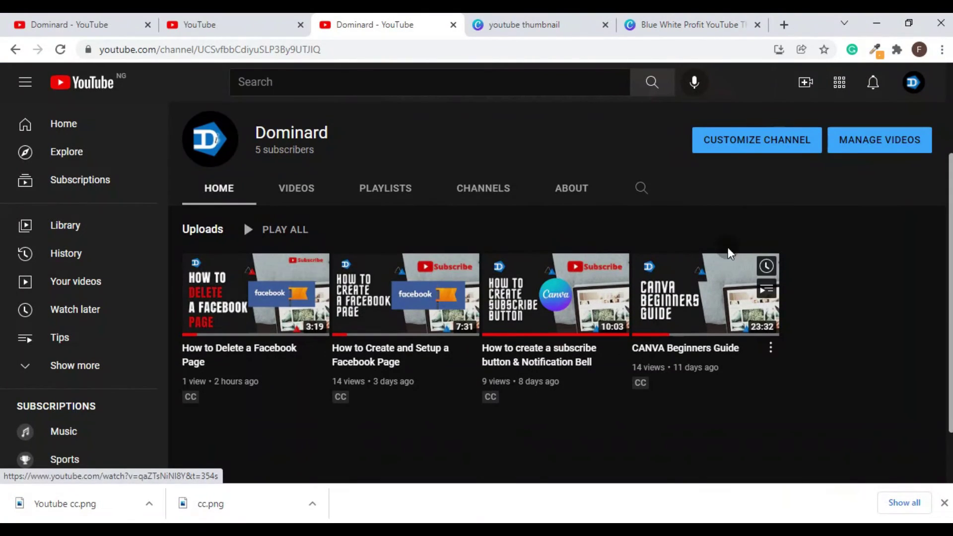
pyautogui.click(805, 84)
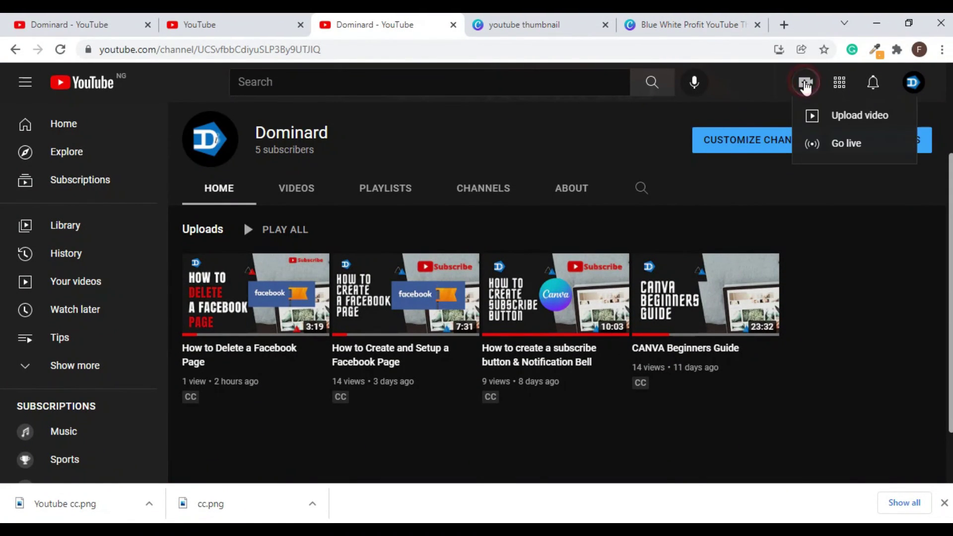
pyautogui.click(859, 126)
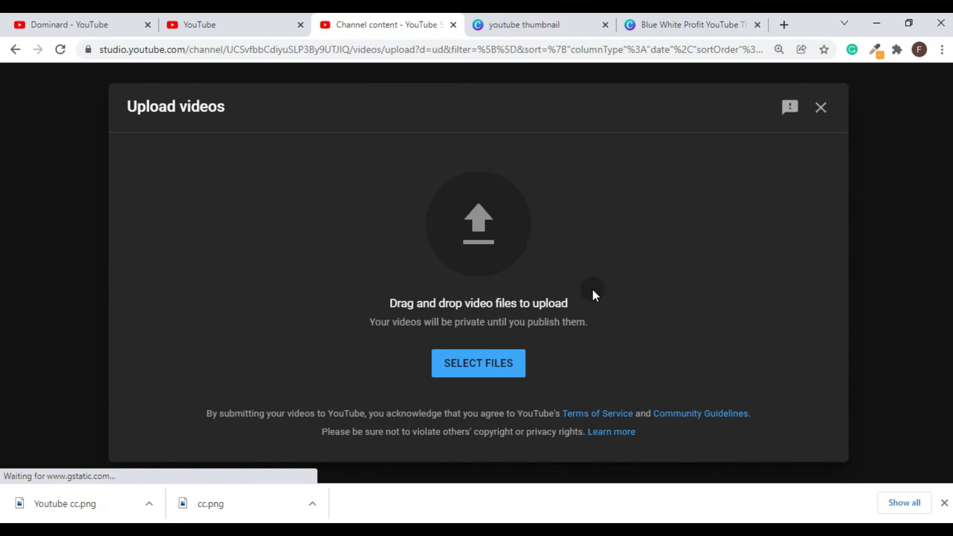
pyautogui.click(461, 367)
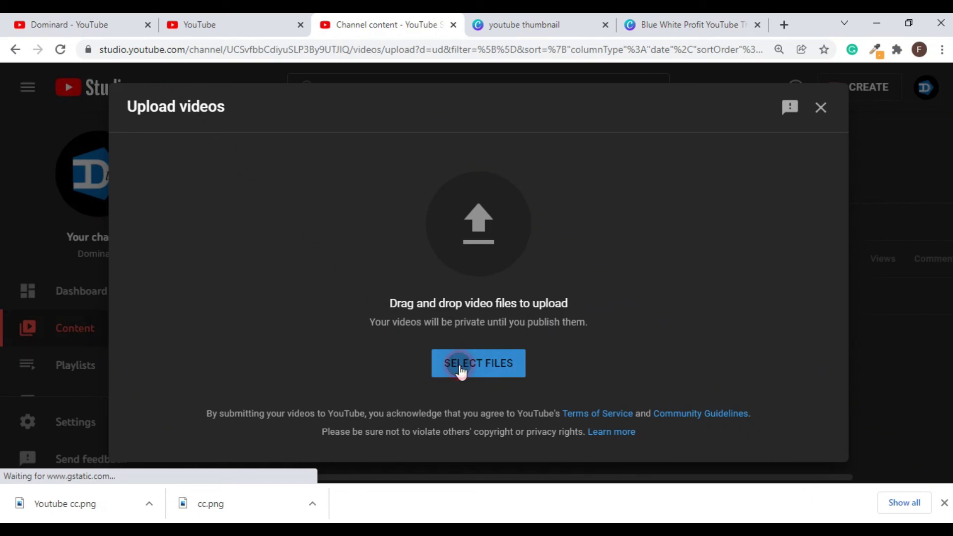
pyautogui.scroll(-3, 591, 349)
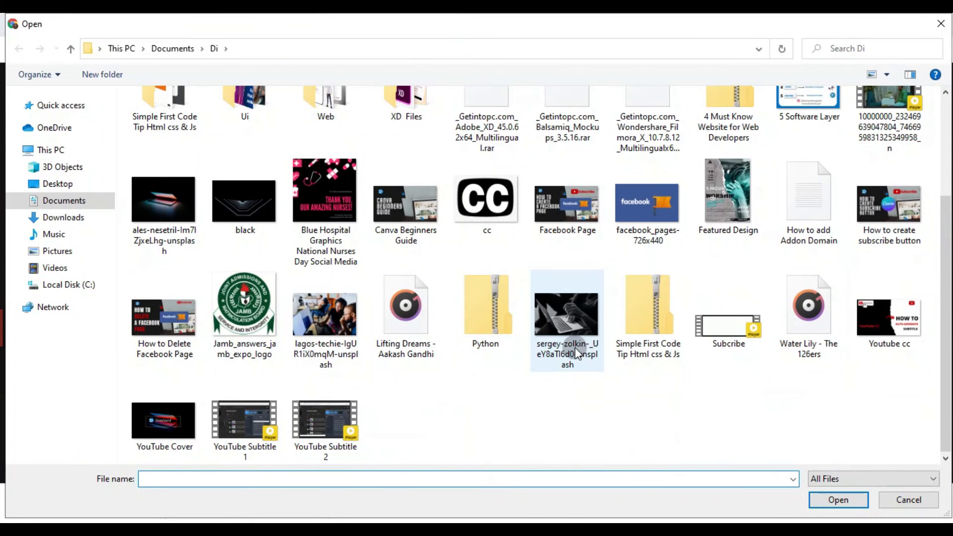
pyautogui.doubleClick(729, 327)
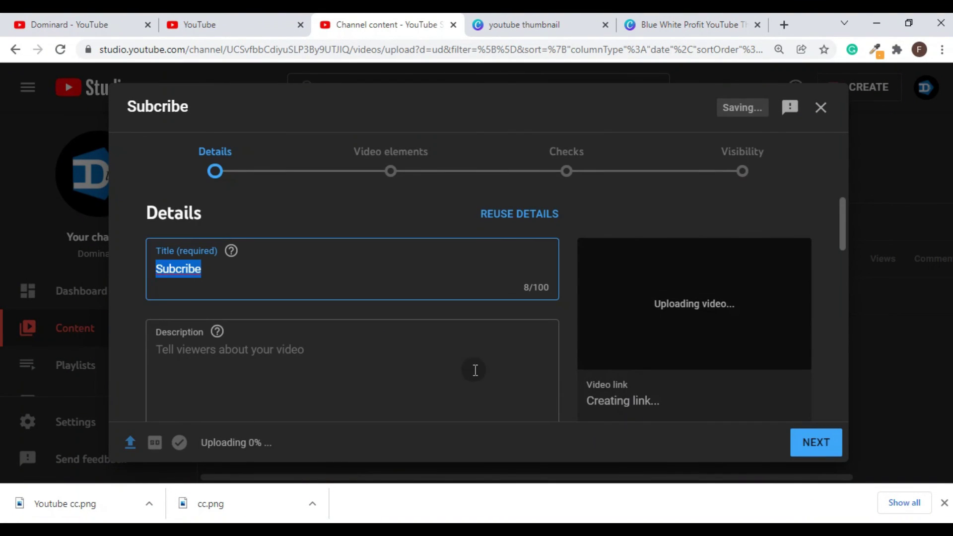
# Upload the "Youtube cc" image as the custom thumbnail in the uploaded video's details
pyautogui.scroll(-7, 325, 324)
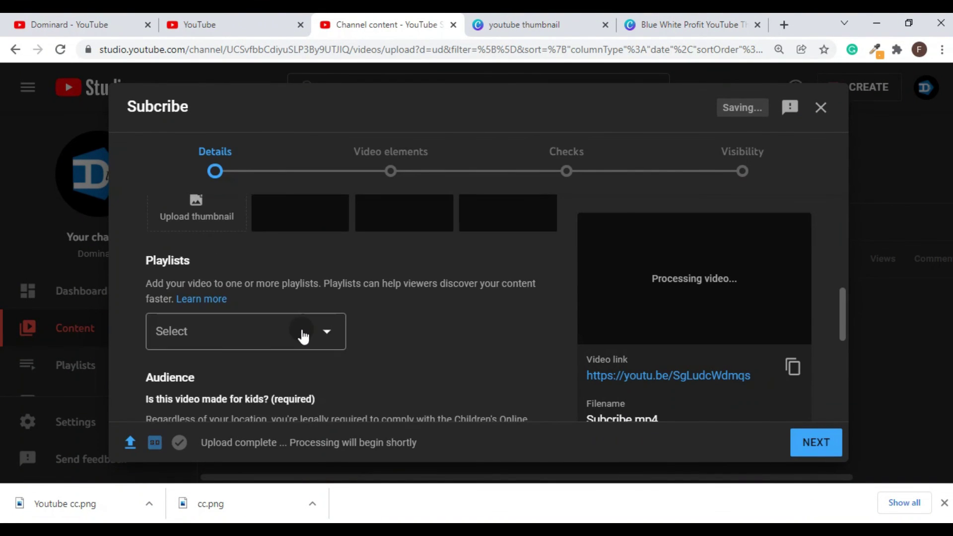
pyautogui.scroll(3, 177, 330)
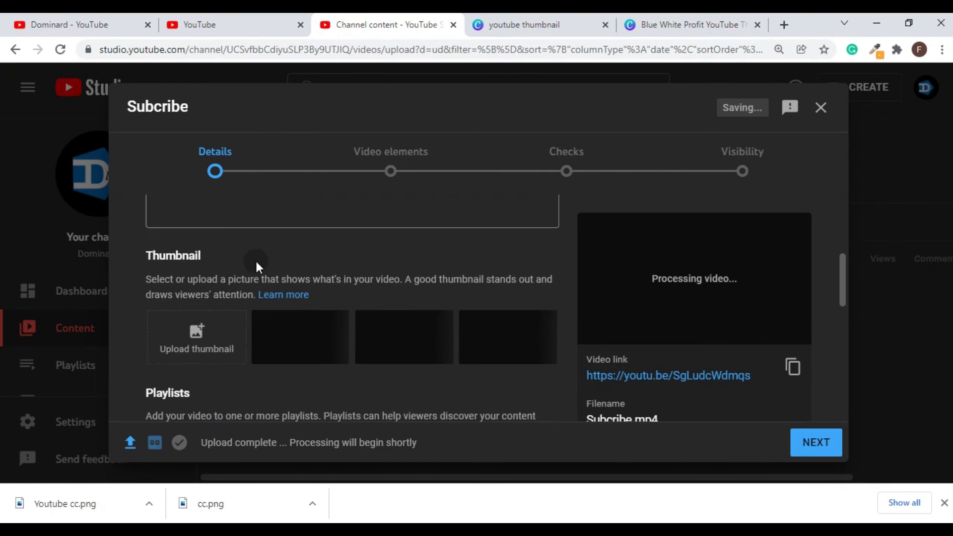
pyautogui.scroll(-1, 256, 261)
pyautogui.click(216, 268)
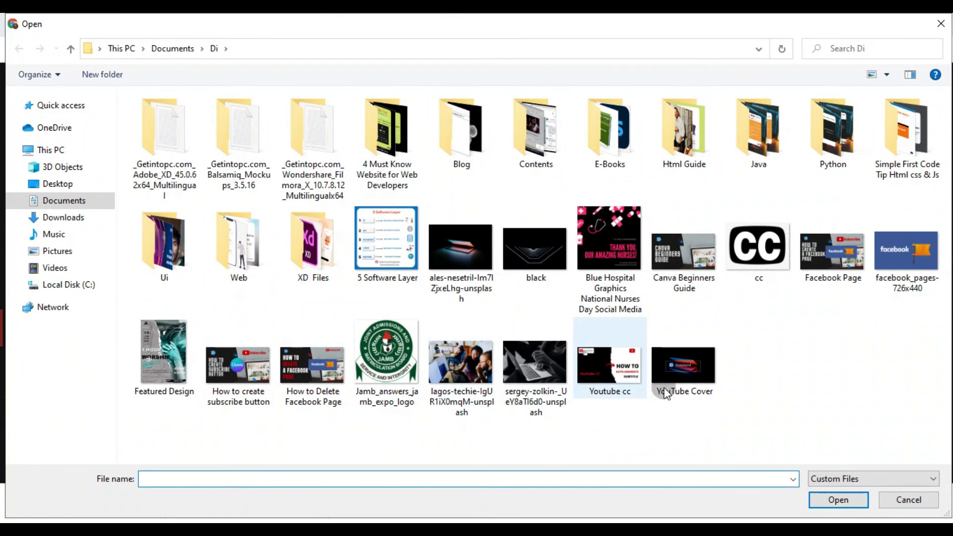
pyautogui.doubleClick(615, 368)
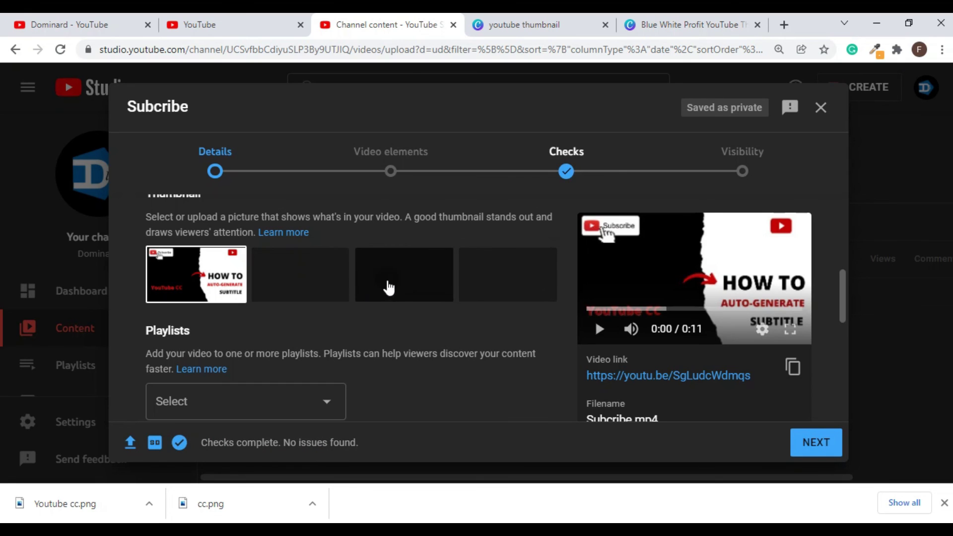
pyautogui.scroll(2, 620, 258)
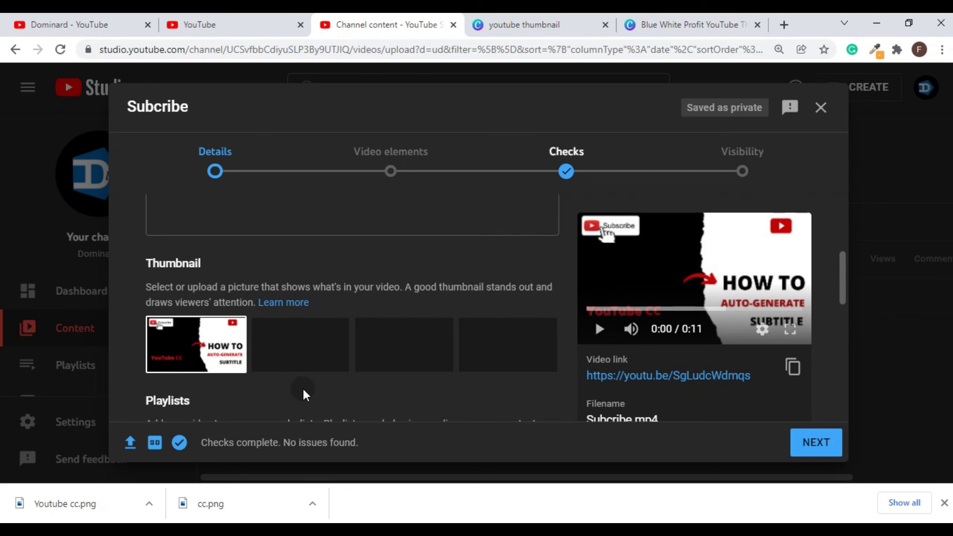